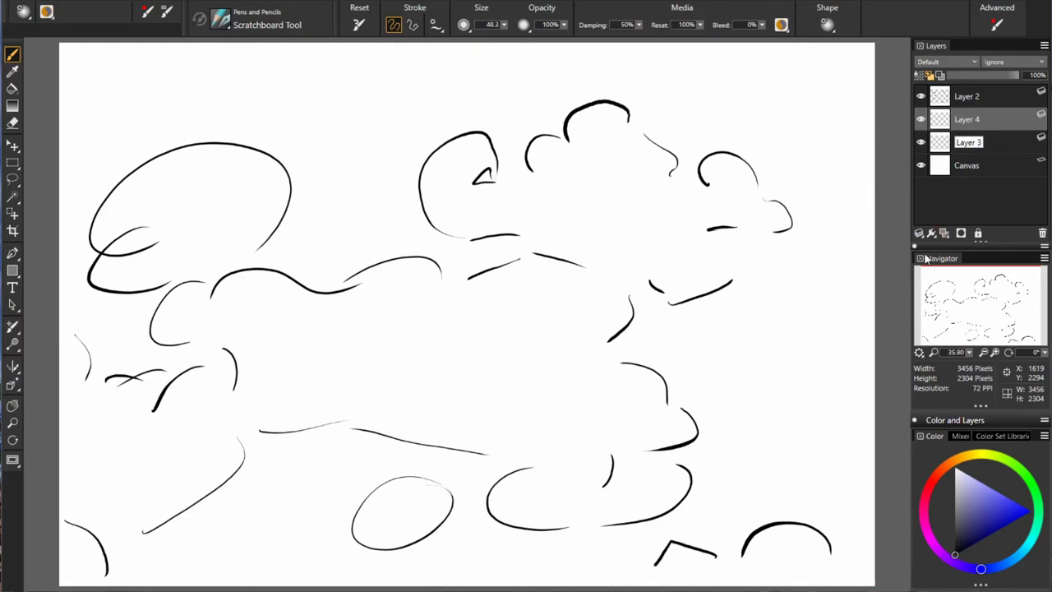
Step: Letter the heading '1. FIRST THING' with a right arrow and rename the top layer Sketch
left_click_drag(241, 67, 246, 96)
left_click_drag(290, 66, 275, 94)
left_click_drag(303, 66, 302, 97)
left_click_drag(373, 62, 375, 97)
left_click_drag(410, 66, 415, 97)
left_click_drag(470, 94, 488, 67)
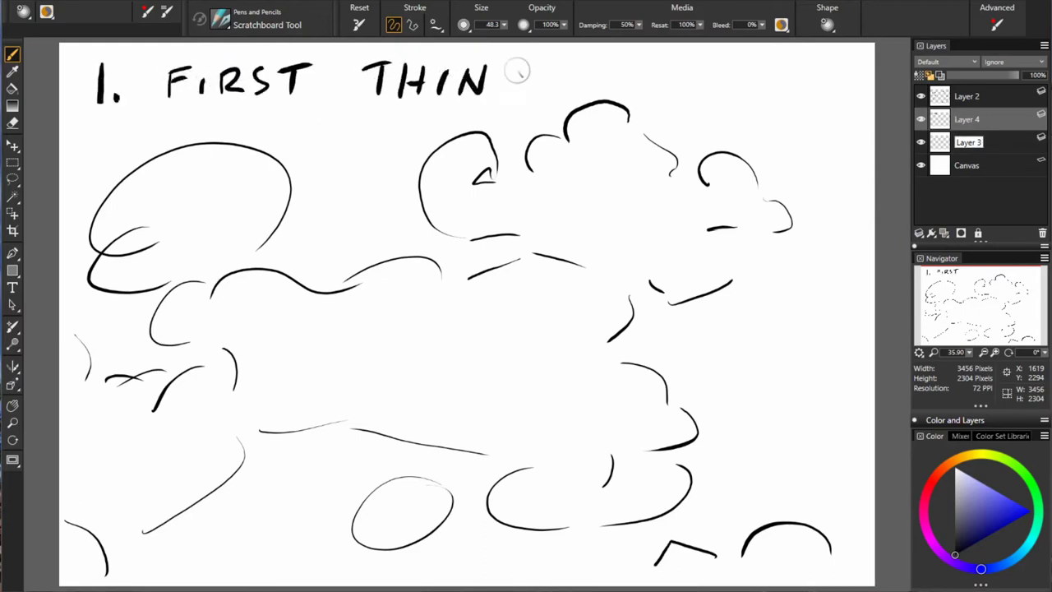
left_click_drag(819, 74, 863, 98)
double_click(970, 96)
type("Sketch")
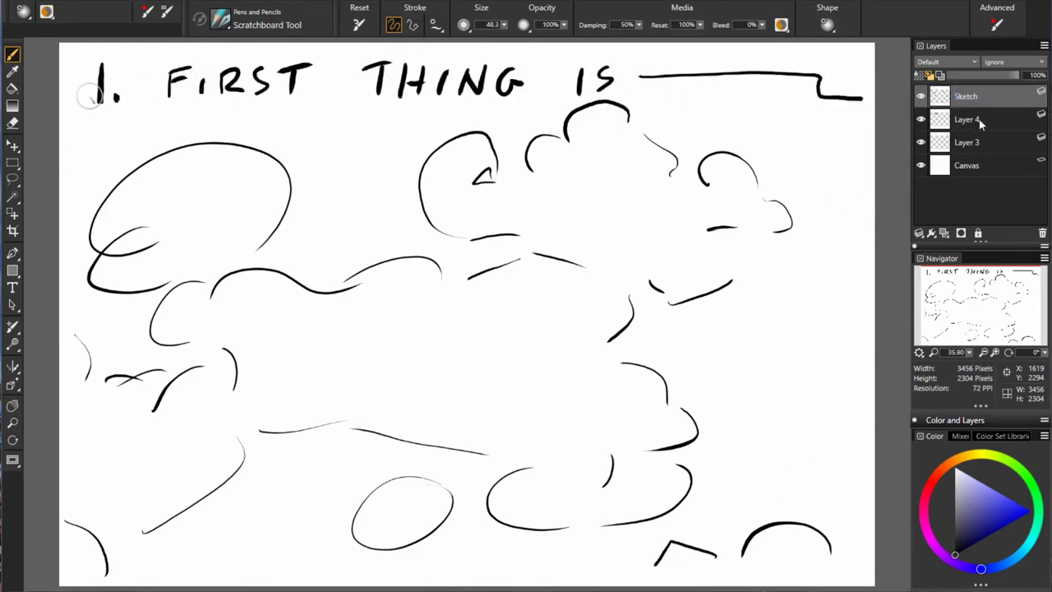
left_click(978, 120)
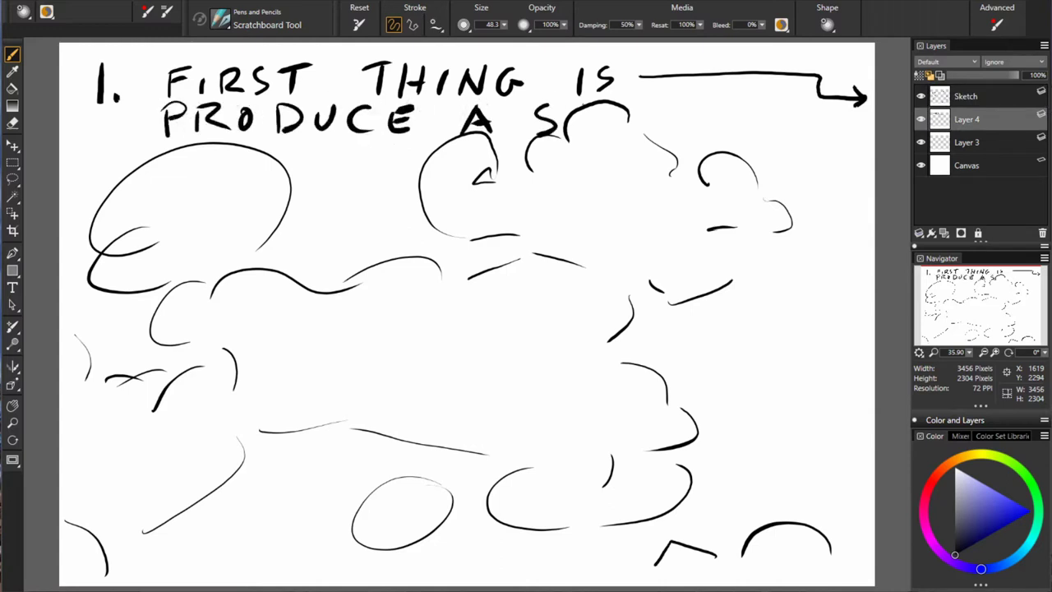
Step: Letter 'TO USE THROUGHOUT THE' below the heading on Layer 4
left_click_drag(168, 162, 206, 161)
left_click_drag(444, 162, 493, 162)
left_click_drag(805, 156, 846, 157)
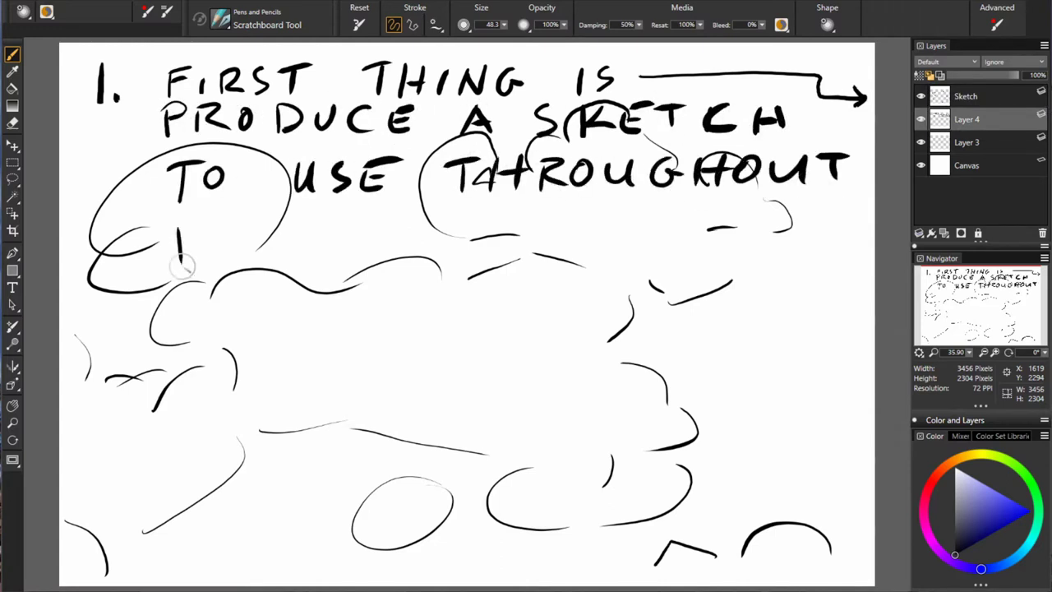
left_click_drag(156, 220, 197, 219)
left_click_drag(316, 240, 312, 328)
left_click_drag(439, 243, 442, 272)
Step: Letter underlined 'ENTIRE PAINTING' and 'KEEP ON TOP LAYER' to finish the note
left_click_drag(518, 308, 567, 304)
left_click_drag(302, 351, 596, 355)
mouse_move(246, 387)
left_mouse_down()
mouse_move(251, 444)
mouse_move(605, 444)
left_mouse_up()
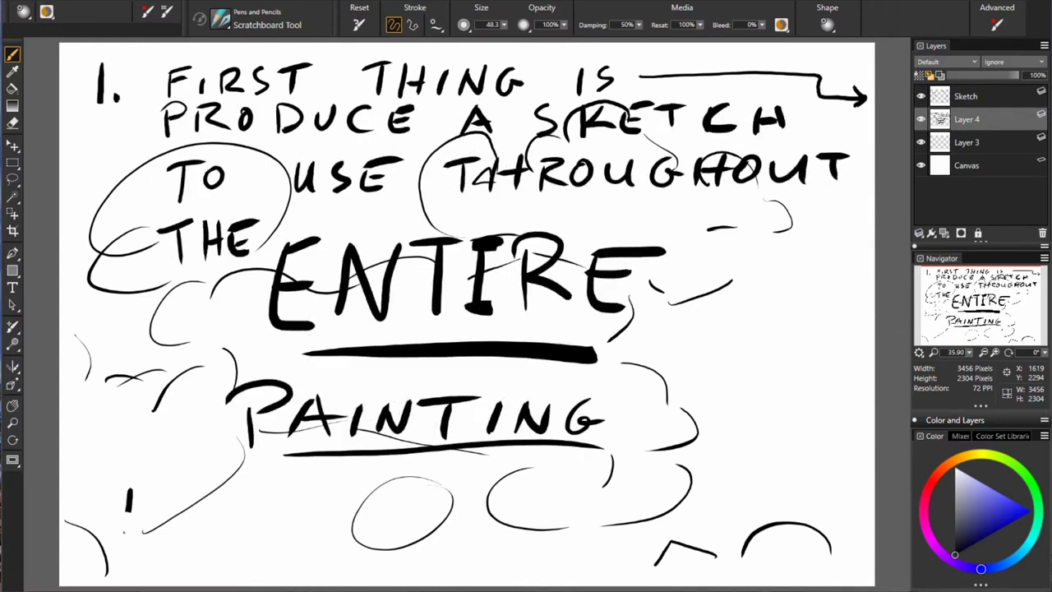
left_click_drag(132, 489, 123, 532)
mouse_move(354, 493)
left_mouse_down()
mouse_move(382, 518)
mouse_move(465, 506)
left_mouse_up()
left_click_drag(518, 485, 591, 526)
left_click_drag(703, 489, 830, 534)
Step: Wipe the step-one lettering from Layer 4 and letter '2. NEXT,' at top left
left_click(972, 142)
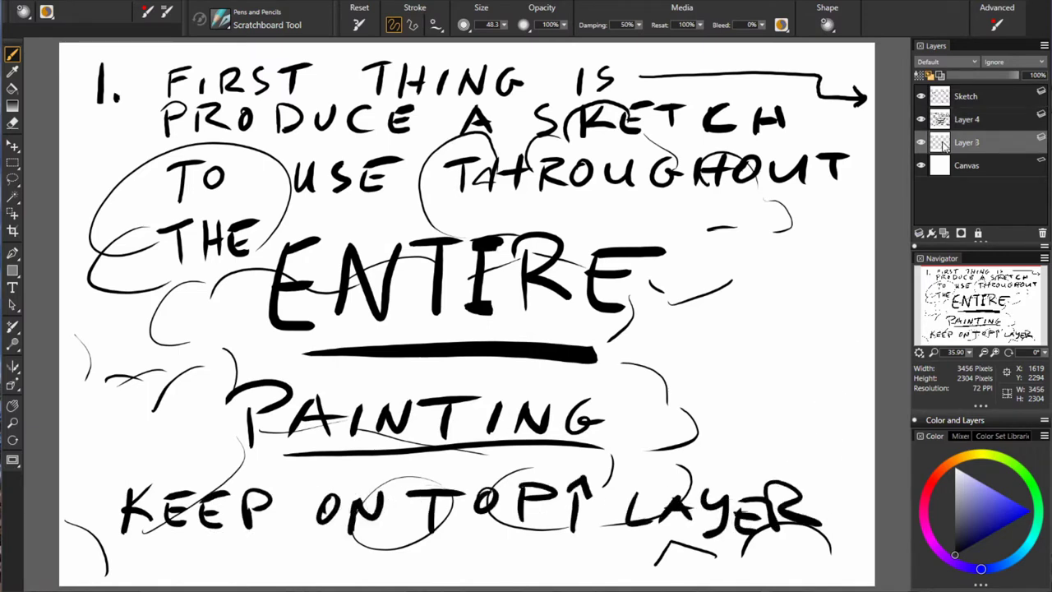
left_click(920, 119)
left_click(966, 119)
key("Delete")
left_click_drag(87, 65, 119, 98)
left_click_drag(185, 96, 212, 64)
left_click_drag(250, 66, 255, 95)
left_click_drag(263, 70, 284, 93)
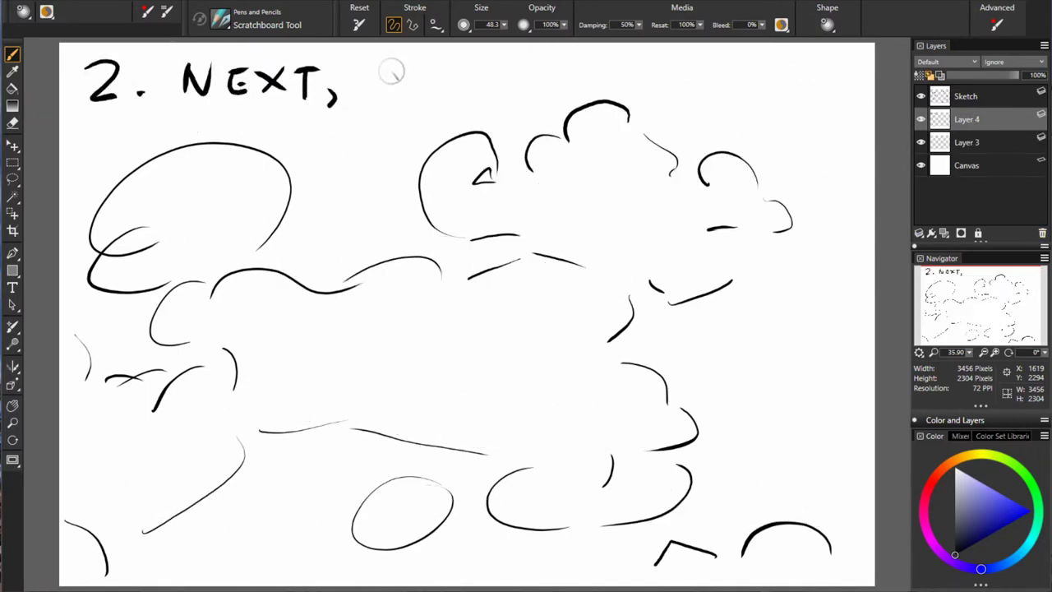
Step: Letter 'DECIDE WHICH AREAS OF THE SUBJECT TO KEEP SEPARATE', underlined, with Sketch hidden
left_click_drag(392, 61, 575, 97)
left_click_drag(624, 62, 795, 92)
mouse_move(127, 164)
left_mouse_down()
mouse_move(150, 119)
mouse_move(433, 148)
mouse_move(681, 122)
left_mouse_up()
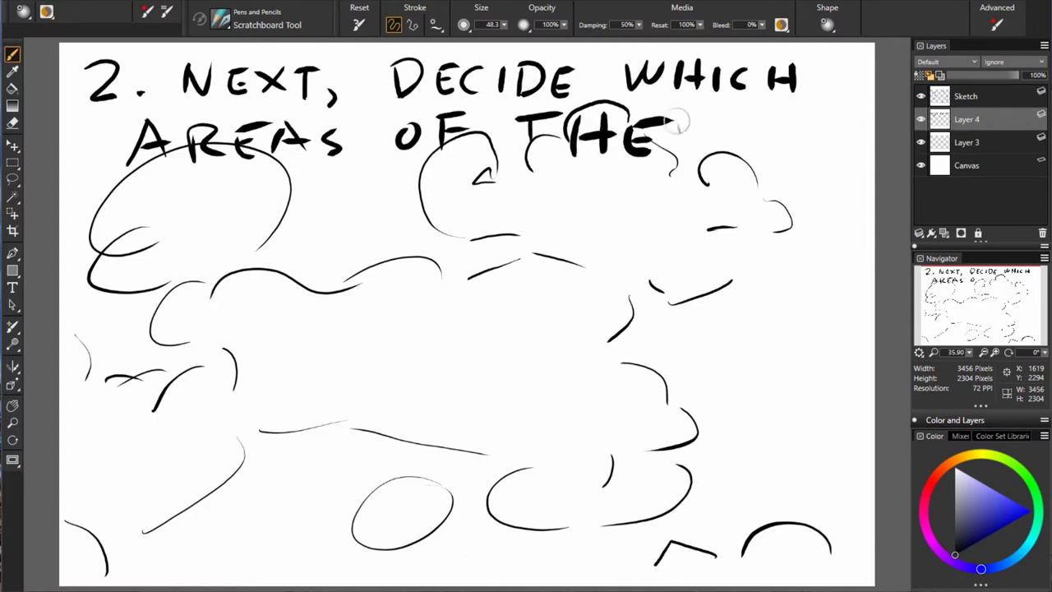
left_click_drag(230, 193, 205, 234)
left_click(920, 96)
left_click_drag(419, 177, 575, 218)
left_click_drag(645, 176, 743, 214)
left_click_drag(230, 255, 826, 292)
left_click_drag(272, 340, 638, 337)
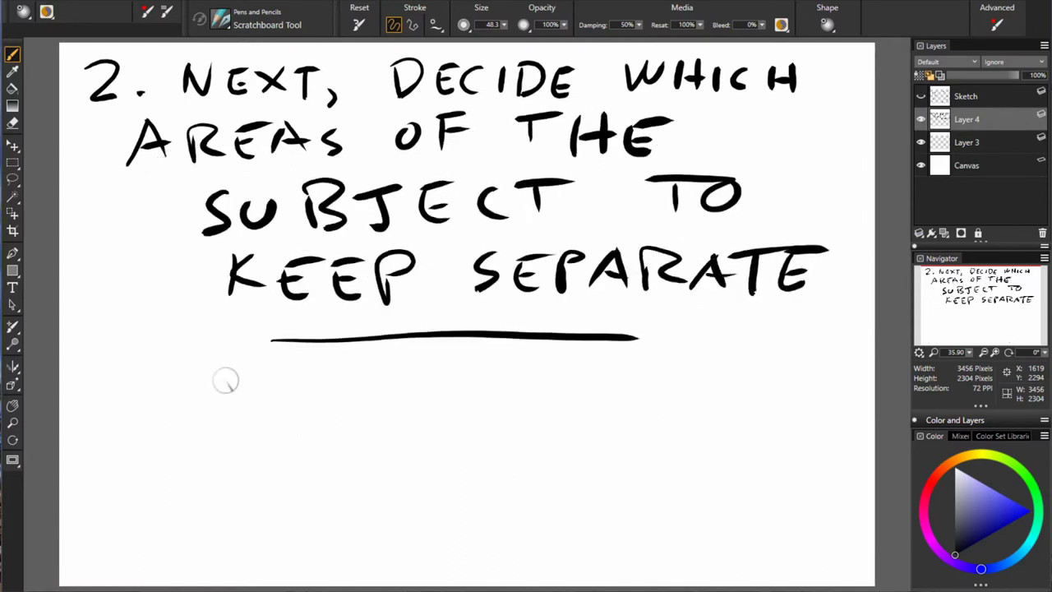
Step: Letter 'MUCH EASIER THAN USING MASKS… MORE TIME CONSUMING' and select Layer 3
left_click_drag(139, 387, 280, 410)
mouse_move(339, 411)
left_mouse_down()
mouse_move(493, 387)
mouse_move(826, 374)
left_mouse_up()
left_click_drag(153, 440, 332, 460)
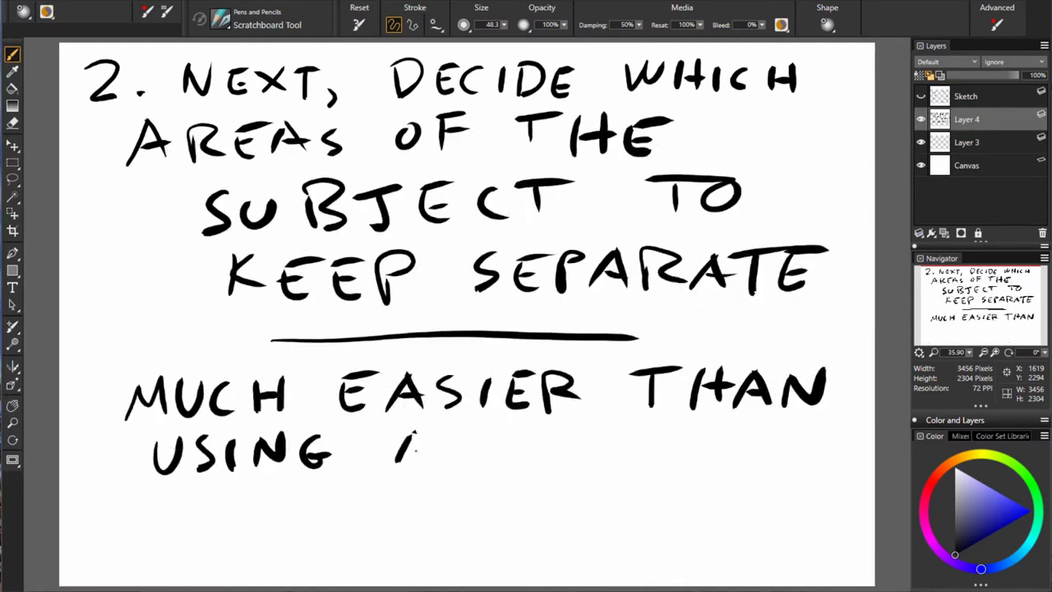
left_click_drag(397, 460, 621, 456)
mouse_move(144, 492)
left_mouse_down()
mouse_move(694, 489)
mouse_move(825, 509)
left_mouse_up()
left_click_drag(140, 543, 604, 542)
left_click_drag(641, 531, 722, 538)
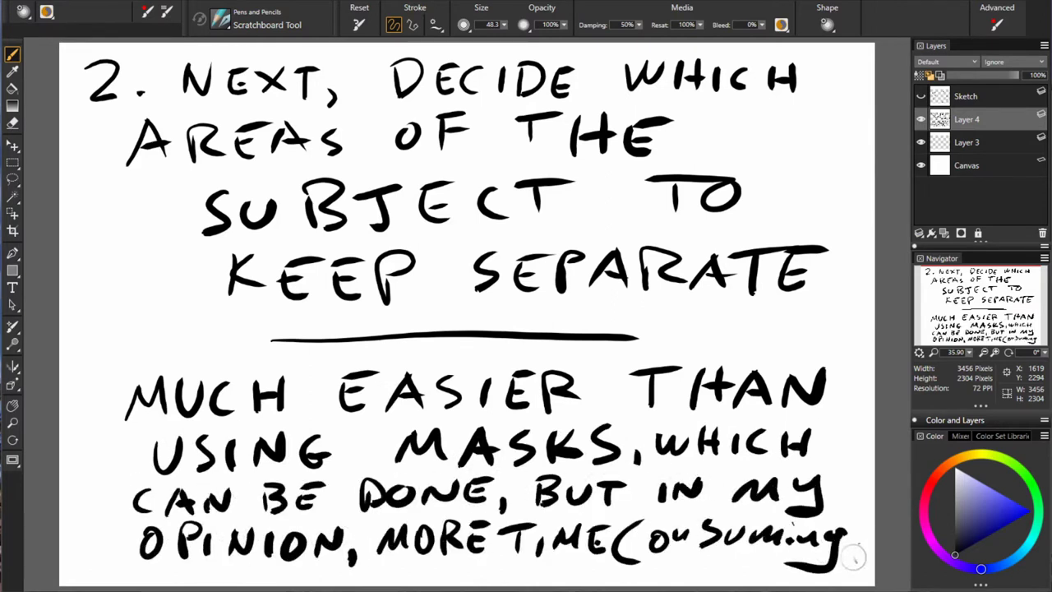
left_click(926, 145)
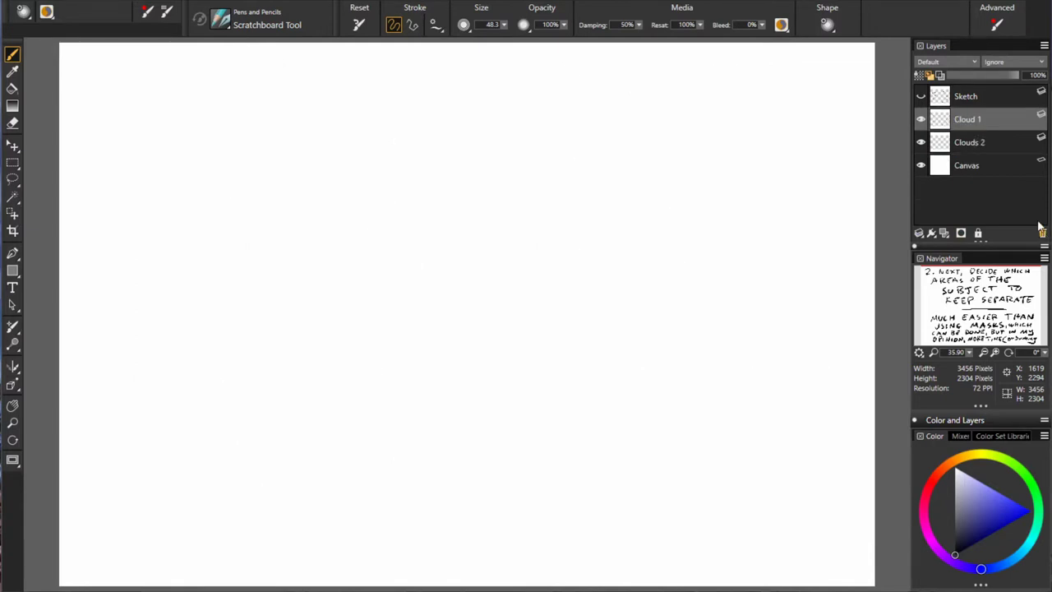
Step: Letter 'I DECIDED TO USE TWO AREAS:' with a circled 1 arrowed to 'MAIN CLOUD'
left_click_drag(246, 53, 284, 79)
mouse_move(304, 51)
left_mouse_down()
mouse_move(362, 80)
mouse_move(456, 82)
left_mouse_up()
left_click_drag(505, 56, 575, 74)
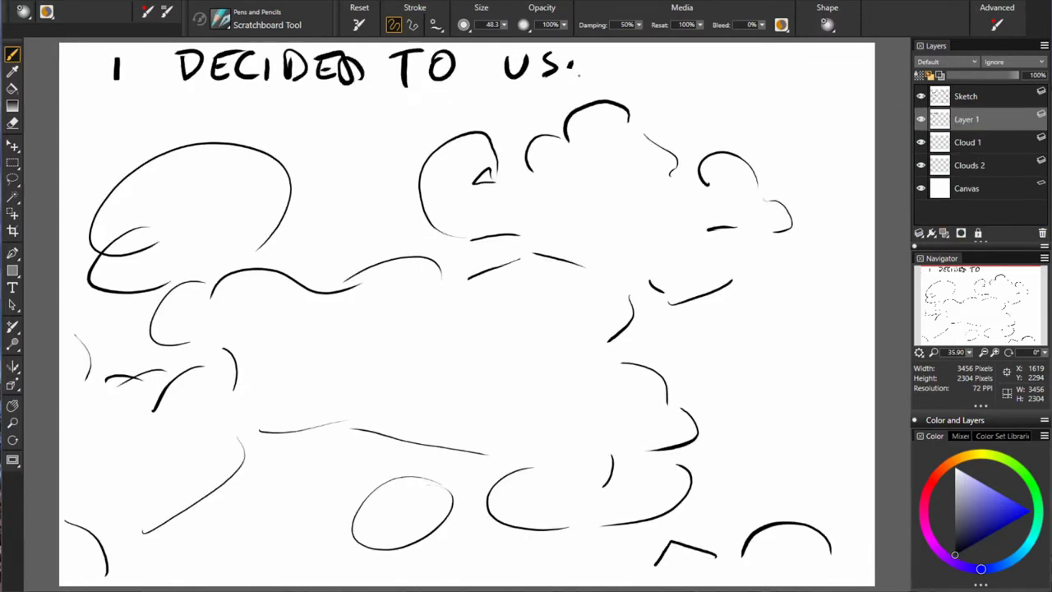
left_click_drag(197, 131, 271, 107)
left_click_drag(328, 148, 362, 304)
left_click_drag(284, 362, 370, 325)
left_click_drag(333, 387, 509, 349)
left_click_drag(583, 164, 624, 185)
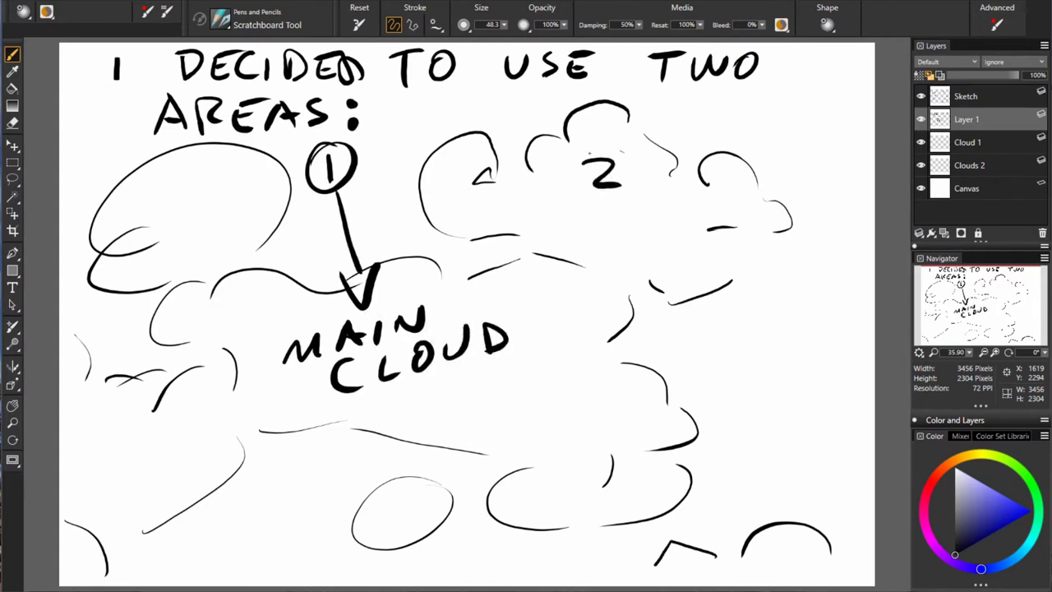
Step: Mark area 2 'OTHER CLOUDS' with arrows, a diagonal dividing line and 'OKAY'
left_click_drag(608, 136, 604, 138)
left_click_drag(682, 251, 795, 271)
left_click_drag(473, 191, 209, 218)
left_click_drag(723, 288, 752, 526)
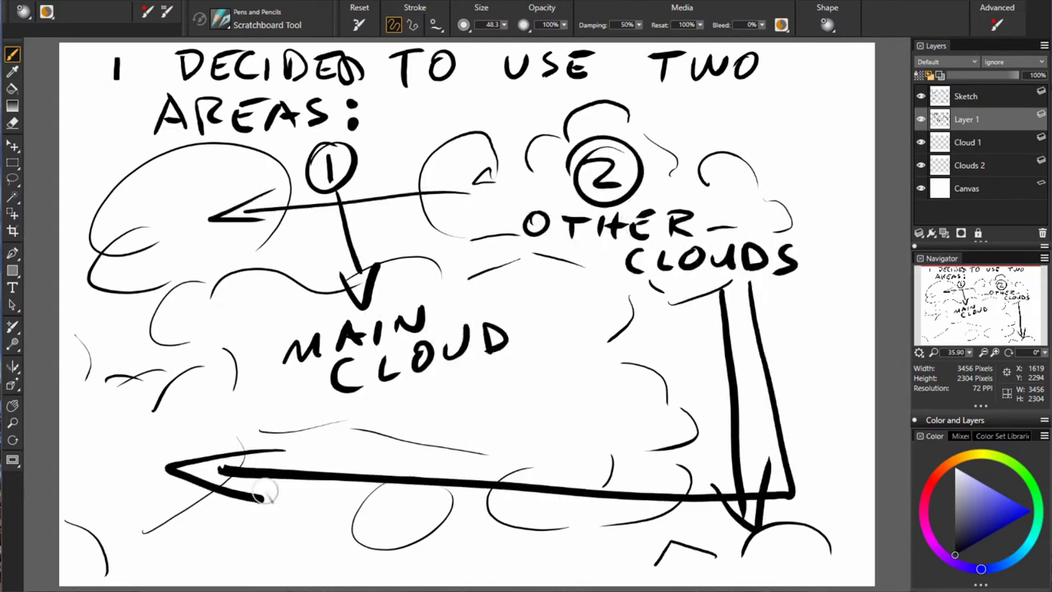
left_click_drag(794, 494, 168, 469)
left_click_drag(699, 337, 271, 417)
left_click_drag(353, 423, 432, 407)
Step: Letter 'NOW TO START', then wipe the diagram off Layer 1
left_click_drag(586, 380, 625, 368)
left_click_drag(637, 366, 703, 362)
left_click_drag(477, 452, 575, 431)
left_click_drag(579, 428, 674, 407)
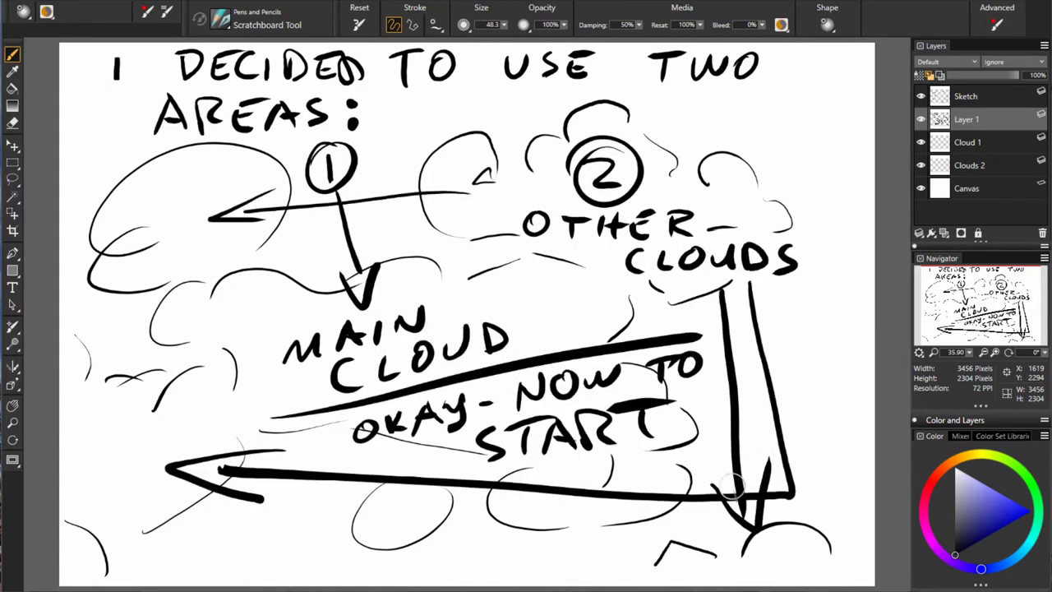
key("Delete")
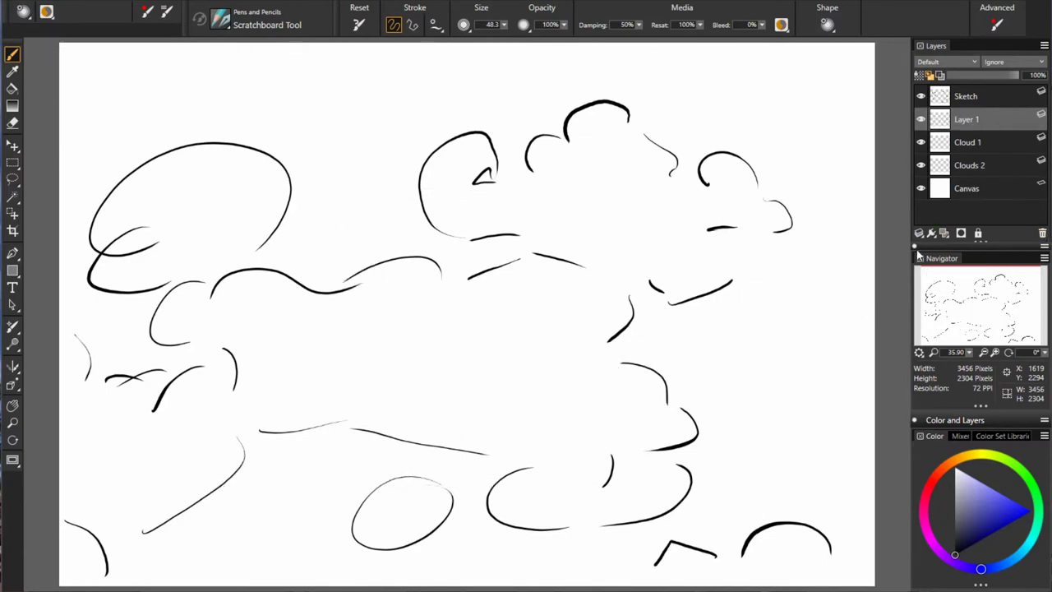
Step: Letter 'CLOUDS OF COURSE, OFTEN HAVE UN-DEFINED EDGES, BUT' with Sketch hidden
left_click_drag(152, 66, 300, 82)
left_click_drag(353, 61, 382, 78)
left_click_drag(448, 59, 580, 82)
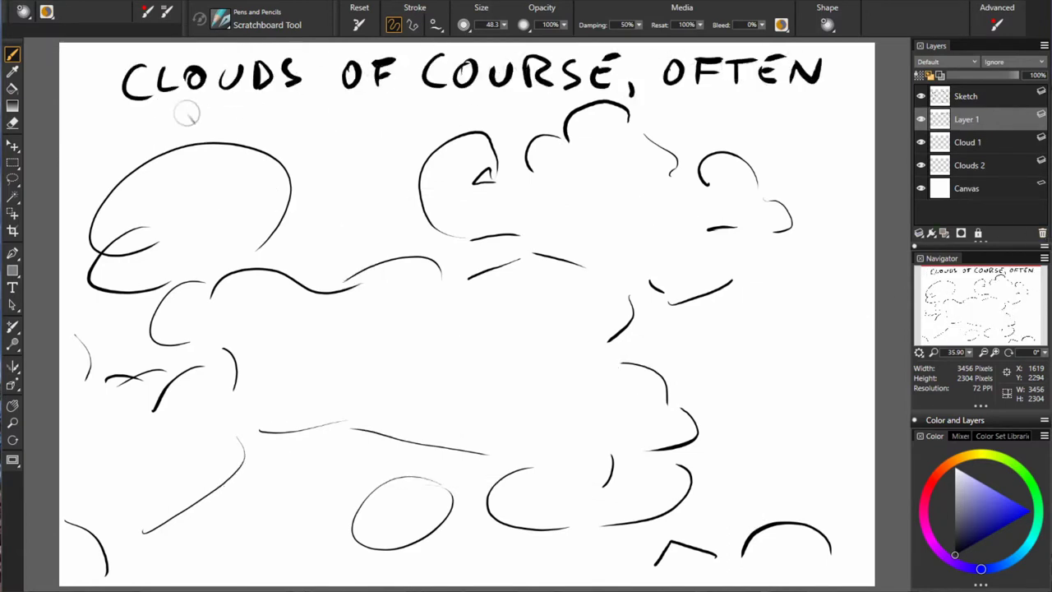
mouse_move(188, 103)
left_mouse_down()
mouse_move(403, 135)
mouse_move(727, 136)
left_mouse_up()
left_click(920, 96)
left_click_drag(193, 164, 263, 198)
left_click_drag(276, 160, 526, 193)
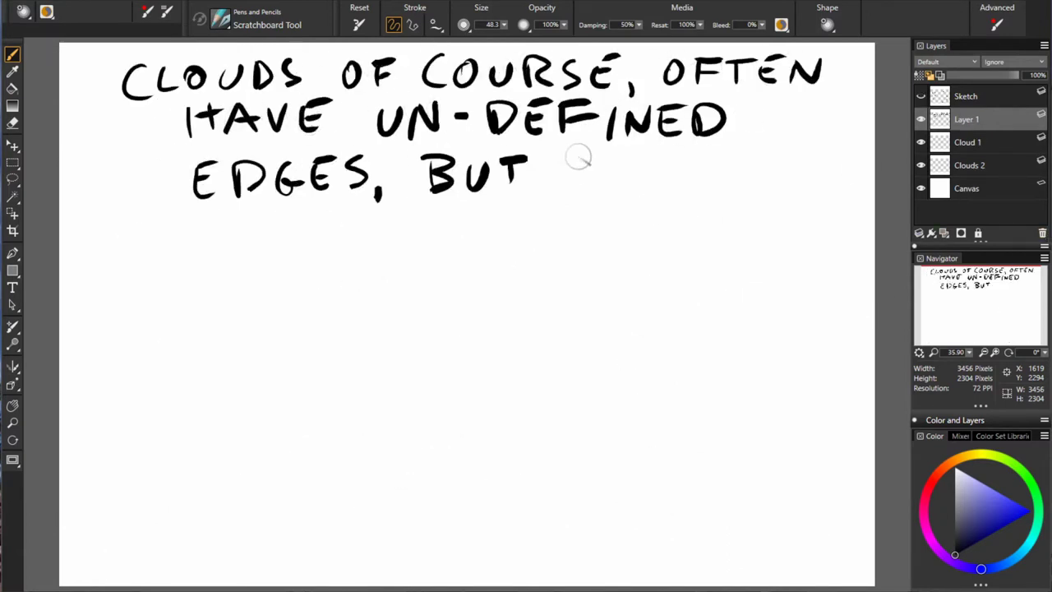
Step: Letter 'THAT CAN BE DETAILED LATER, FOR NOW STEP 2. BLOCKING IN FORM' and select Cloud 1
mouse_move(189, 223)
left_mouse_down()
mouse_move(456, 247)
mouse_move(435, 324)
left_mouse_up()
left_click_drag(444, 283, 584, 352)
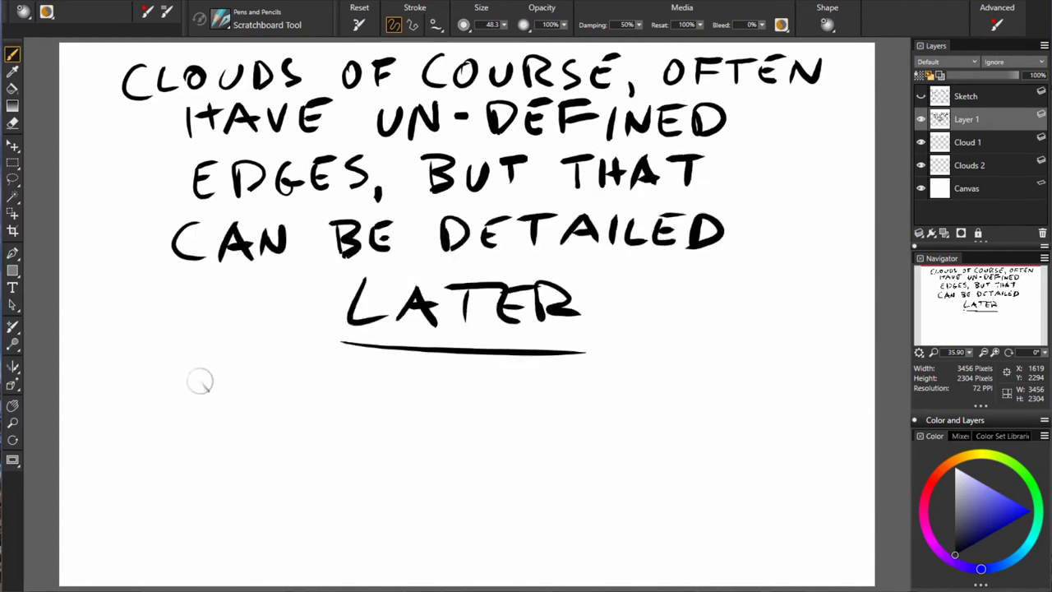
left_click_drag(206, 370, 837, 399)
left_click_drag(191, 428, 375, 468)
left_click_drag(393, 430, 811, 462)
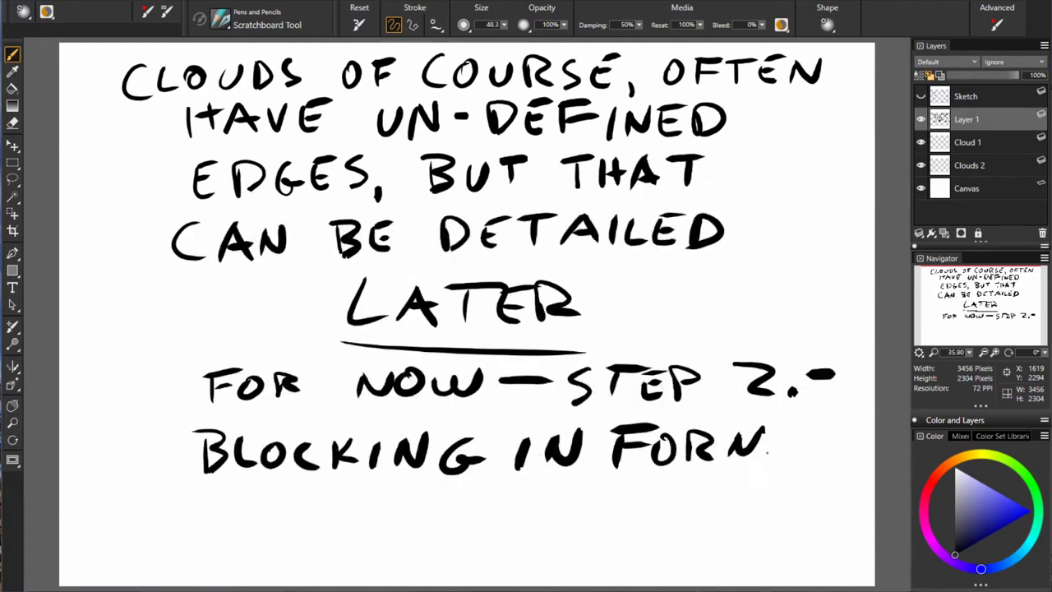
left_click(968, 143)
left_click(921, 119)
Step: Fill the main cloud solid light grey on Cloud 1 with Sketch visible
left_click(921, 96)
left_click(957, 484)
left_click_drag(453, 197, 485, 198)
left_click_drag(345, 296, 411, 272)
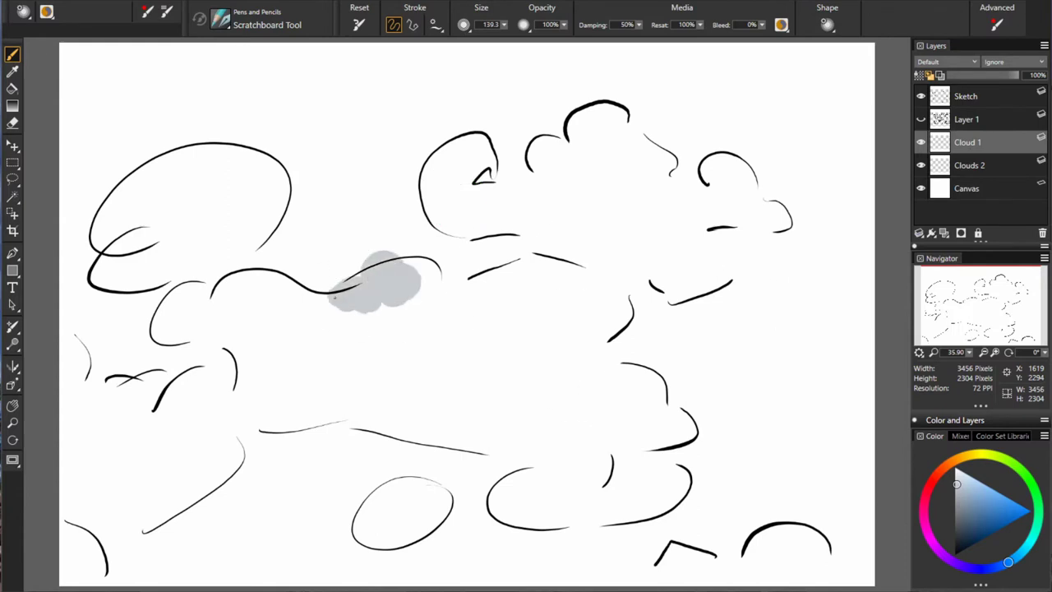
mouse_move(157, 320)
left_mouse_down()
mouse_move(325, 341)
mouse_move(420, 430)
mouse_move(580, 452)
mouse_move(649, 497)
mouse_move(551, 337)
mouse_move(361, 271)
mouse_move(542, 378)
left_mouse_up()
Step: Paint the upper-right, bottom-right, oval, upper-left and lower-left clouds light blue on Clouds 2
left_click(970, 165)
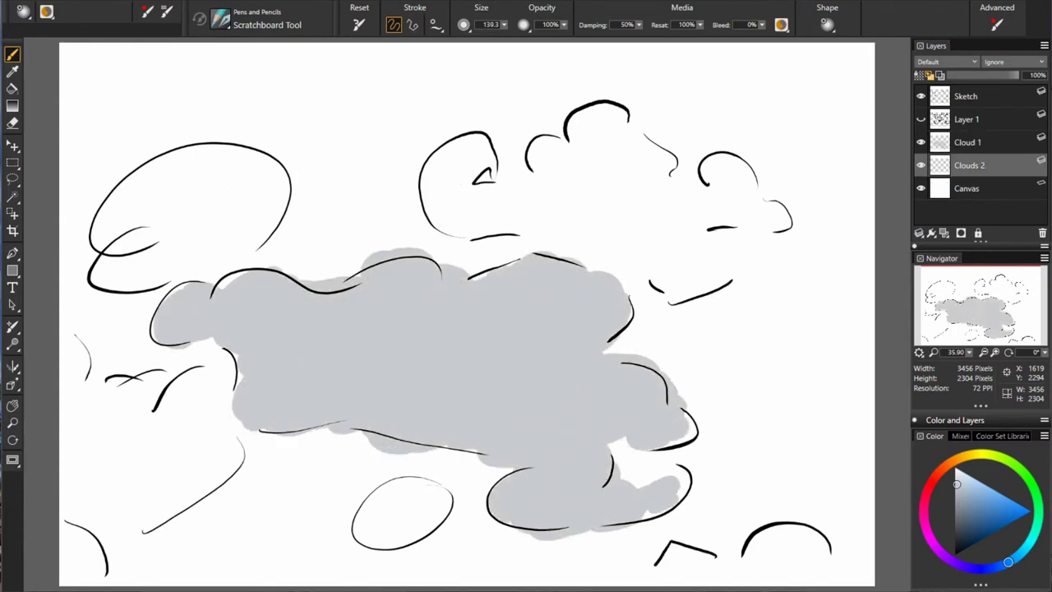
mouse_move(443, 189)
left_mouse_down()
mouse_move(576, 140)
mouse_move(657, 148)
mouse_move(616, 271)
mouse_move(734, 215)
mouse_move(781, 215)
left_mouse_up()
mouse_move(831, 534)
left_mouse_down()
mouse_move(739, 567)
mouse_move(625, 567)
left_mouse_up()
left_click_drag(370, 494, 427, 518)
mouse_move(106, 239)
left_mouse_down()
mouse_move(313, 164)
mouse_move(177, 202)
mouse_move(131, 242)
left_mouse_up()
mouse_move(197, 386)
left_mouse_down()
mouse_move(214, 420)
mouse_move(90, 362)
mouse_move(82, 559)
mouse_move(107, 579)
left_mouse_up()
key("ctrl+shift+n")
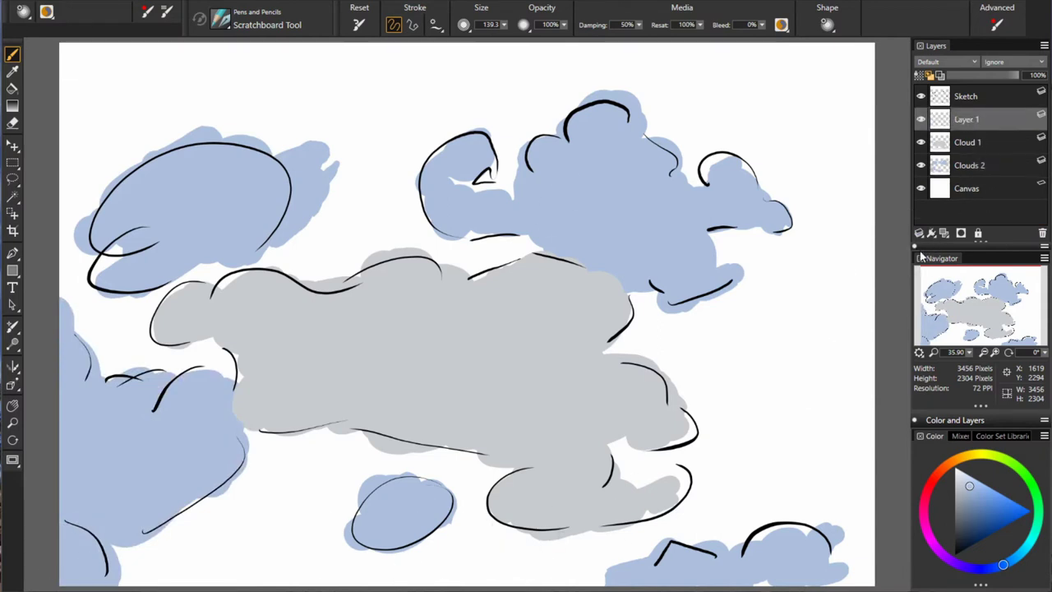
Step: Letter the step-three details note ending 'SO KEEP PRACTICING!' on Layer 1
mouse_move(374, 68)
left_mouse_down()
mouse_move(739, 66)
mouse_move(213, 111)
mouse_move(484, 105)
mouse_move(784, 129)
mouse_move(645, 164)
mouse_move(784, 259)
mouse_move(756, 308)
left_mouse_up()
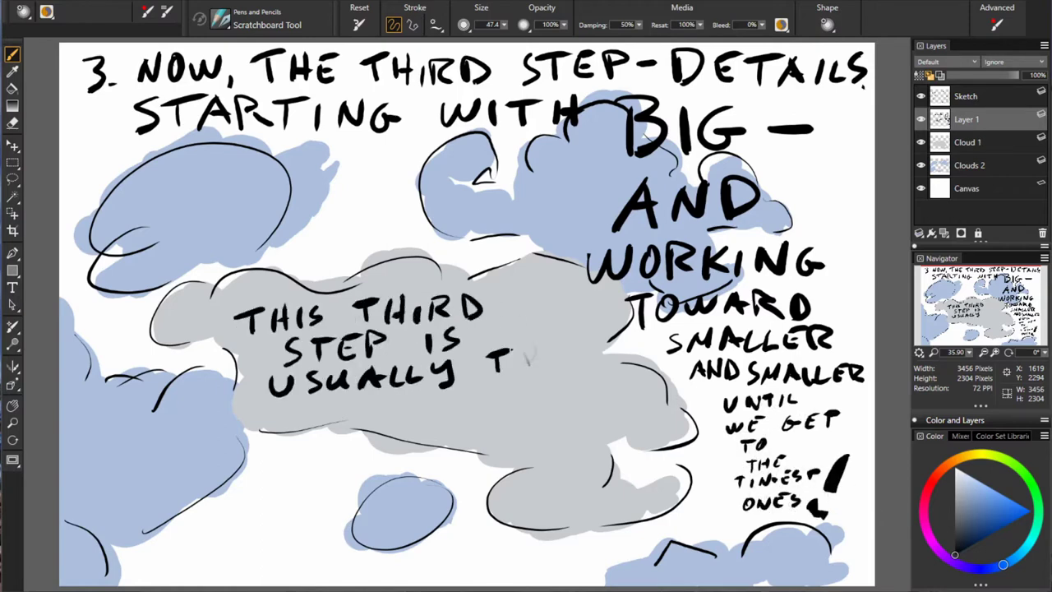
left_click_drag(376, 411, 493, 424)
mouse_move(297, 466)
left_mouse_down()
mouse_move(501, 470)
mouse_move(107, 513)
mouse_move(649, 505)
mouse_move(239, 555)
mouse_move(605, 549)
left_mouse_up()
left_click_drag(124, 360, 477, 231)
left_click_drag(70, 259, 158, 197)
left_click_drag(196, 165, 370, 148)
mouse_move(90, 239)
left_mouse_down()
mouse_move(152, 246)
mouse_move(473, 189)
left_mouse_up()
left_click_drag(486, 148, 484, 210)
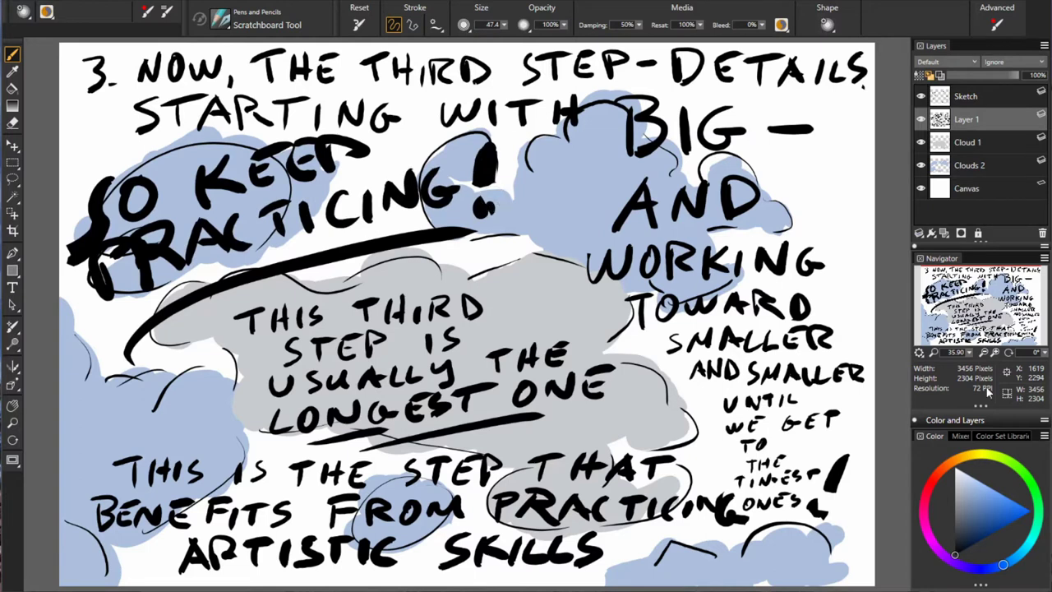
Step: Letter an arrow and the note 'PAINT-DROPPER TOOL?' along the top
left_click_drag(146, 64, 59, 76)
mouse_move(197, 57)
left_mouse_down()
mouse_move(825, 57)
mouse_move(847, 82)
left_mouse_up()
left_click_drag(91, 105, 156, 132)
left_click_drag(161, 106, 212, 128)
left_click_drag(218, 100, 227, 138)
Step: Letter 'MOST DIGITAL PAINT SOFTWARE HAVE ONE- A GREAT WAY TO POPULATE THE COLOR PALETTE'
mouse_move(464, 99)
left_mouse_down()
mouse_move(633, 123)
mouse_move(749, 125)
left_mouse_up()
left_click_drag(153, 156, 275, 193)
left_click_drag(344, 156, 805, 173)
mouse_move(165, 209)
left_mouse_down()
mouse_move(189, 243)
mouse_move(421, 222)
mouse_move(764, 218)
left_mouse_up()
left_click_drag(131, 263, 275, 288)
mouse_move(317, 263)
left_mouse_down()
mouse_move(443, 284)
mouse_move(591, 284)
left_mouse_up()
left_click_drag(621, 255, 838, 283)
Step: Finish the paint dropper note with 'PRECISE PAINT COLORS'
left_click_drag(180, 308, 271, 353)
left_click_drag(308, 309, 415, 337)
left_click_drag(288, 361, 493, 386)
left_click_drag(382, 403, 436, 436)
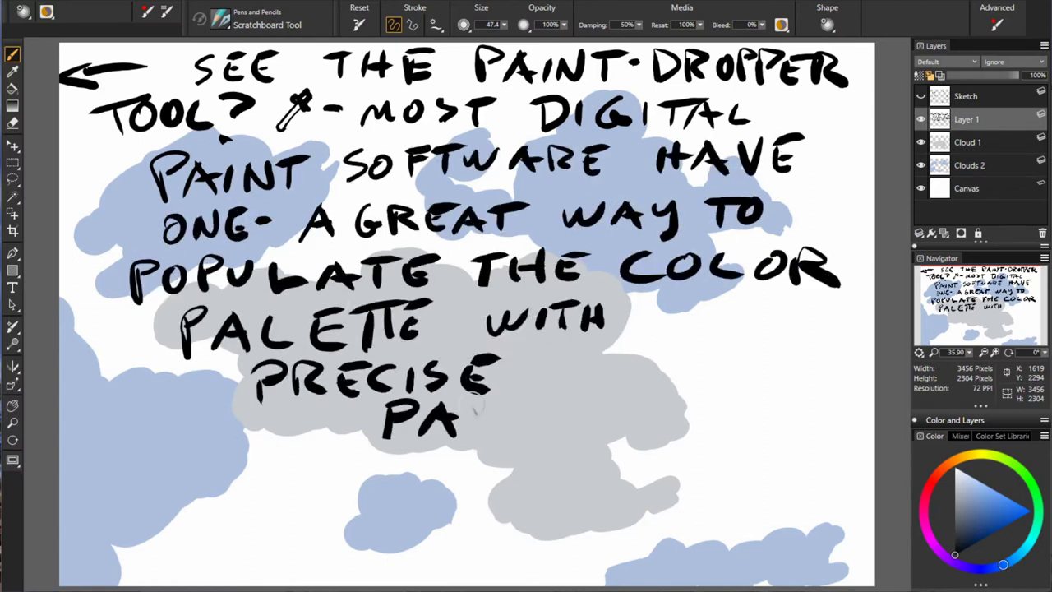
left_click_drag(477, 403, 550, 435)
left_click_drag(423, 464, 702, 501)
Step: Letter 'TURN ON TRANPARENCY PRESERVE' across the top with an arrow to the top right
mouse_move(344, 55)
left_mouse_down()
mouse_move(440, 82)
mouse_move(588, 79)
left_mouse_up()
left_click_drag(341, 102, 485, 139)
left_click_drag(532, 90, 764, 123)
left_click_drag(779, 78, 821, 127)
mouse_move(378, 148)
left_mouse_down()
mouse_move(572, 183)
mouse_move(624, 172)
left_mouse_up()
left_click_drag(629, 139, 665, 140)
left_click_drag(707, 135, 703, 177)
left_click_drag(757, 163, 871, 94)
left_click_drag(859, 92, 863, 131)
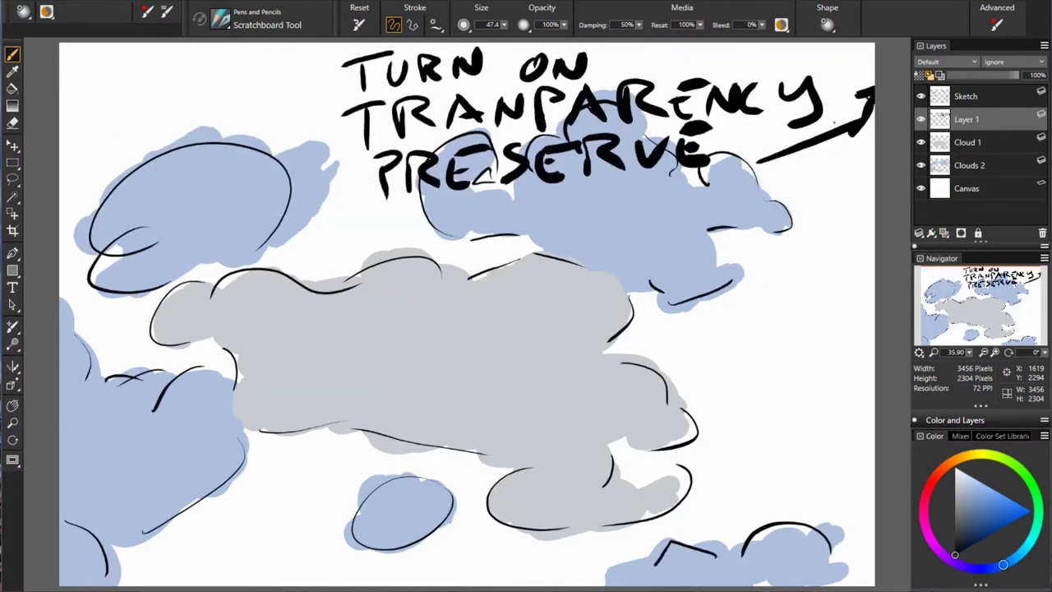
Step: With Layer 1 hidden, paint dark grey shading and soft white highlights on Cloud 1's left side
left_click(921, 119)
left_click(978, 142)
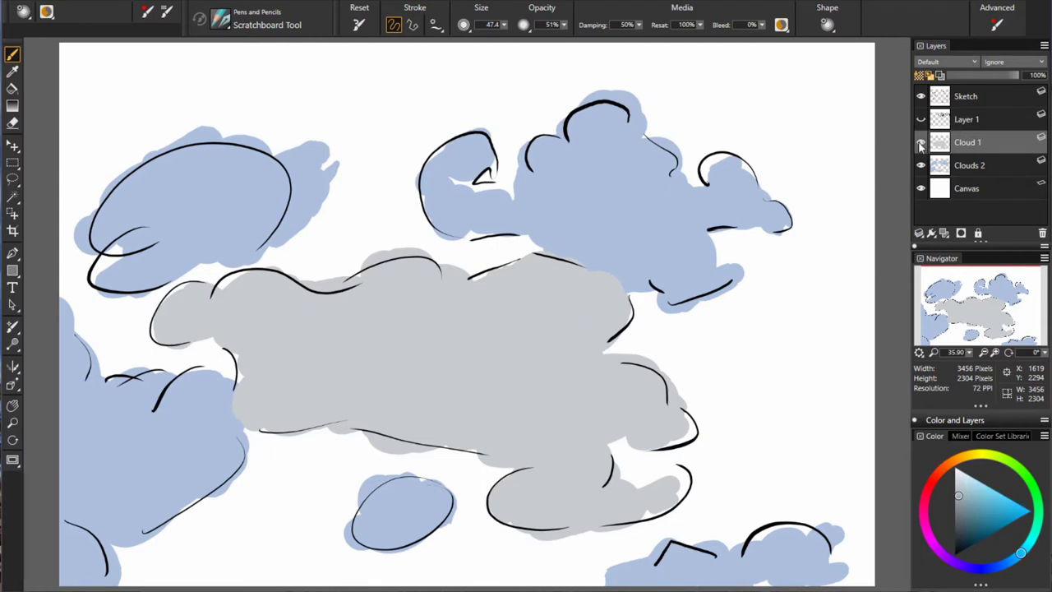
left_click_drag(345, 345, 469, 444)
left_click_drag(255, 411, 403, 337)
left_click_drag(271, 320, 419, 246)
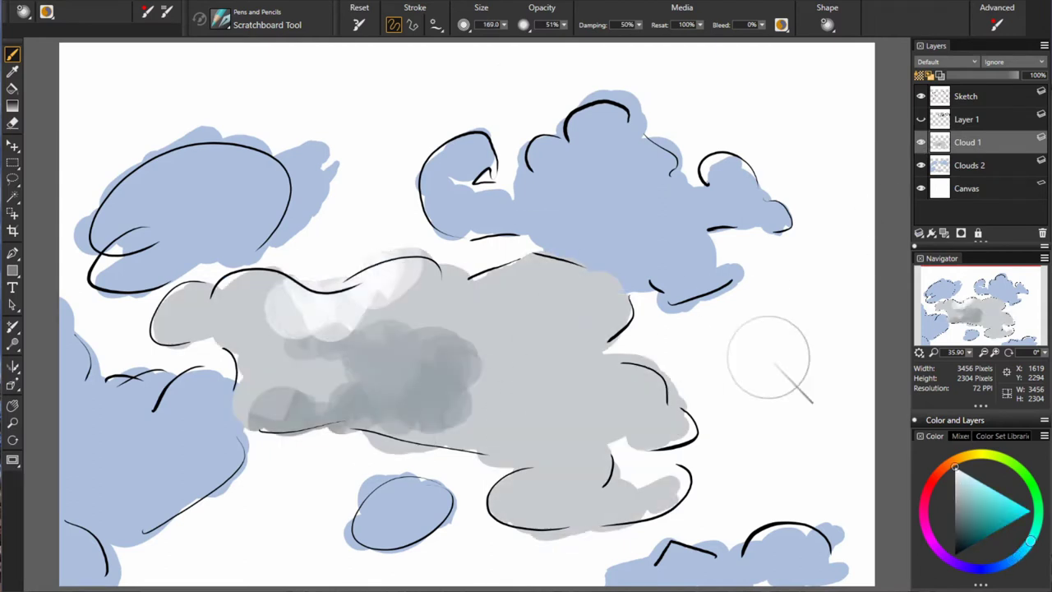
left_click_drag(222, 296, 280, 324)
mouse_move(164, 313)
left_mouse_down()
mouse_move(280, 378)
mouse_move(370, 411)
mouse_move(287, 362)
left_mouse_up()
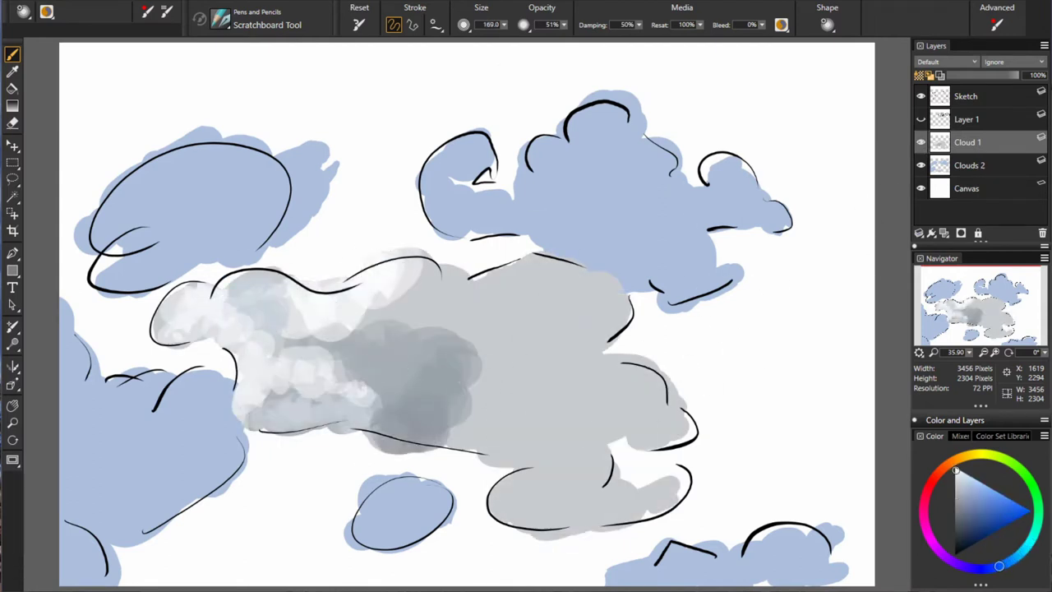
Step: Add light and darker grey strokes across the middle cloud and bluish-grey shading below, then re-show the note layer
left_click_drag(403, 313, 506, 259)
left_click_drag(464, 317, 587, 255)
left_click_drag(534, 354, 624, 287)
mouse_move(395, 328)
left_mouse_down()
mouse_move(472, 419)
mouse_move(658, 386)
left_mouse_up()
left_click_drag(501, 493, 674, 485)
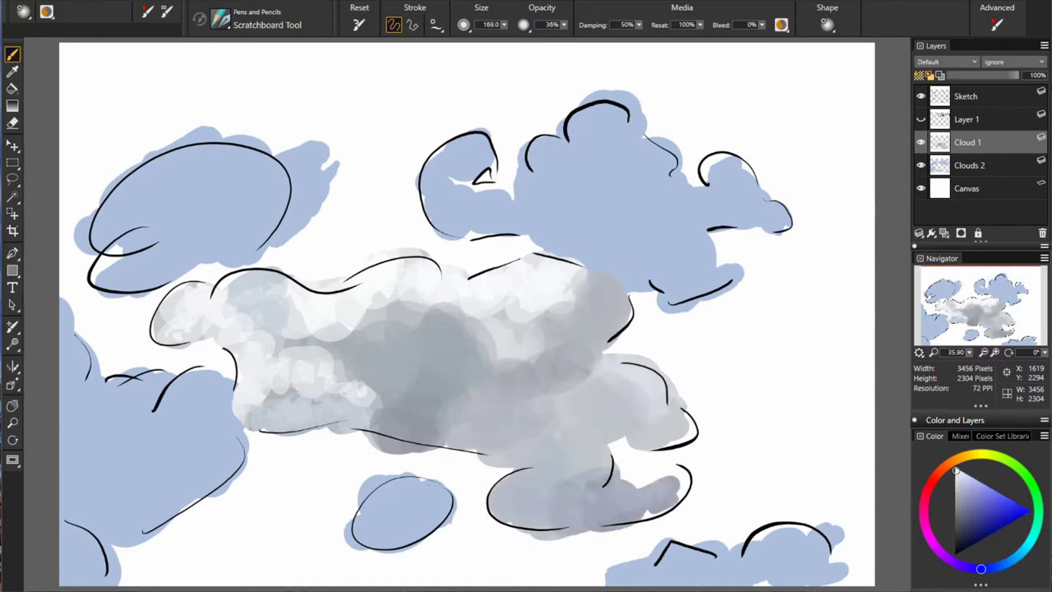
left_click(967, 119)
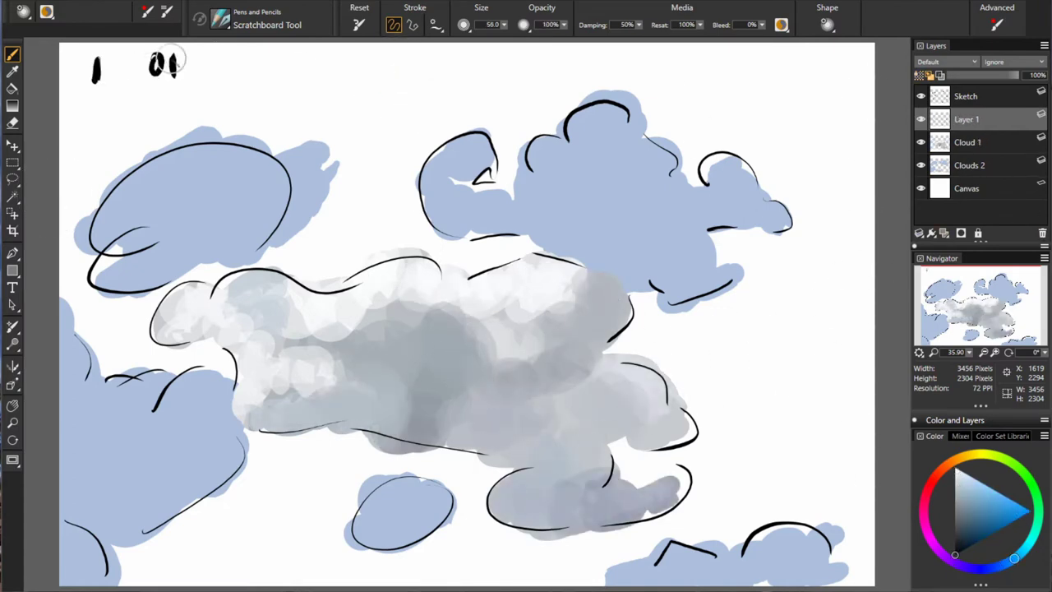
Step: Letter 'I OFTEN FILL IN THE BACKGROUND LAST. BUT BECAUSE MANY CLOUD EDGES ARE WHITE' at the top
left_click_drag(174, 51, 185, 76)
left_click_drag(197, 51, 216, 78)
left_click_drag(234, 51, 250, 75)
left_click_drag(265, 76, 283, 51)
left_click_drag(329, 79, 354, 51)
left_click_drag(374, 75, 393, 51)
mouse_move(500, 51)
left_mouse_down()
mouse_move(657, 78)
mouse_move(863, 79)
left_mouse_up()
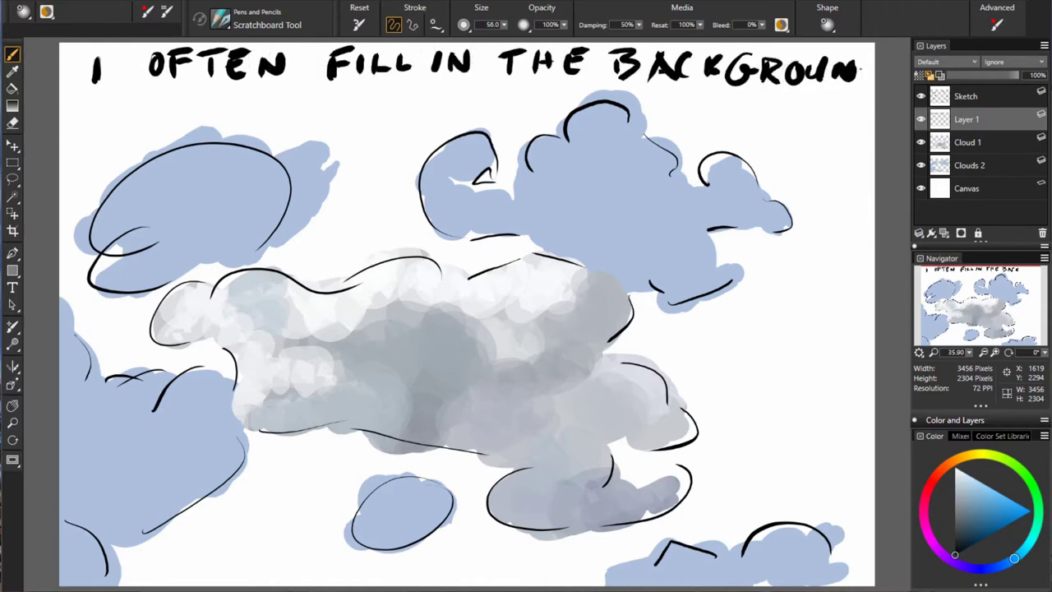
mouse_move(107, 83)
left_mouse_down()
mouse_move(238, 115)
mouse_move(378, 115)
left_mouse_up()
left_click_drag(415, 87, 795, 123)
left_click_drag(128, 160, 411, 197)
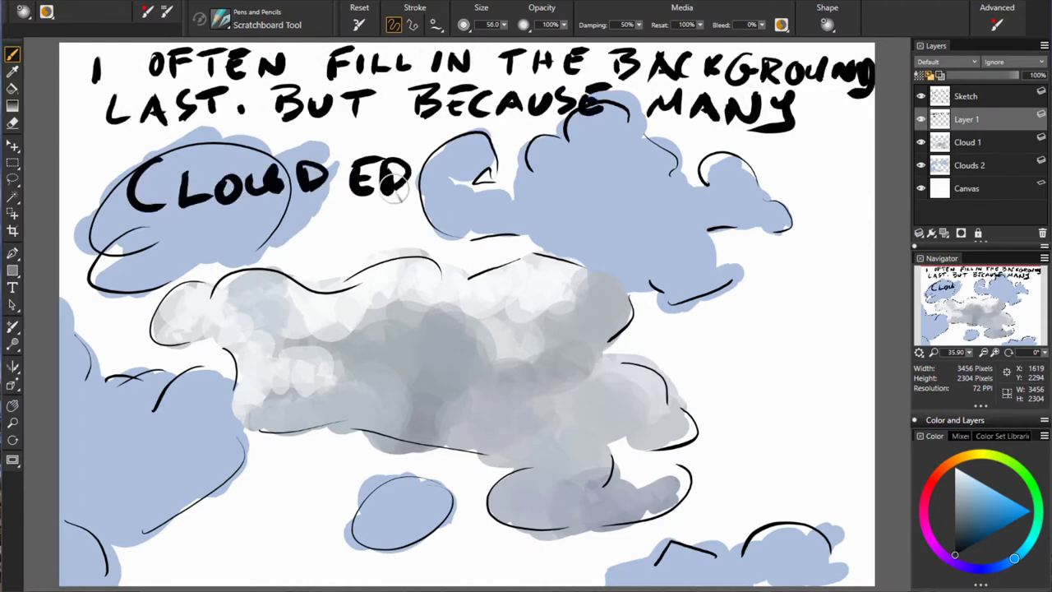
mouse_move(419, 161)
left_mouse_down()
mouse_move(637, 181)
mouse_move(830, 180)
left_mouse_up()
Step: Continue the note: 'AND CONFLICT WITH THIS WHITE CANVAS… TO FILL IT SO WE CAN SEE THOSE EDGES'
mouse_move(156, 259)
left_mouse_down()
mouse_move(201, 238)
mouse_move(259, 247)
left_mouse_up()
left_click_drag(288, 222, 345, 246)
left_click_drag(355, 214, 388, 240)
left_click_drag(402, 210, 477, 238)
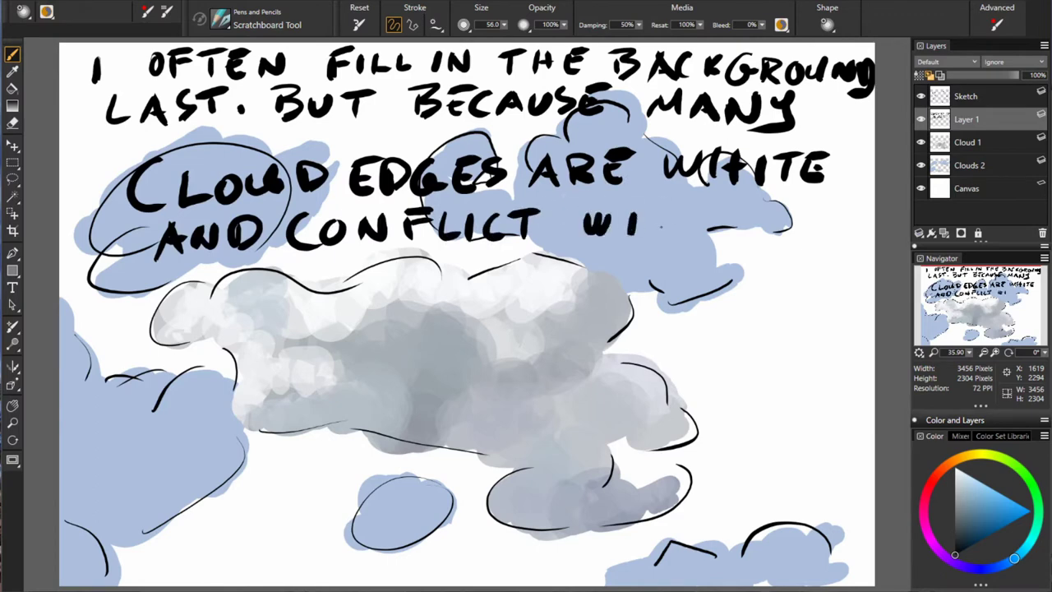
left_click_drag(649, 209, 715, 235)
mouse_move(201, 271)
left_mouse_down()
mouse_move(394, 296)
mouse_move(646, 291)
left_mouse_up()
left_click_drag(719, 259, 827, 271)
left_click_drag(189, 309, 423, 341)
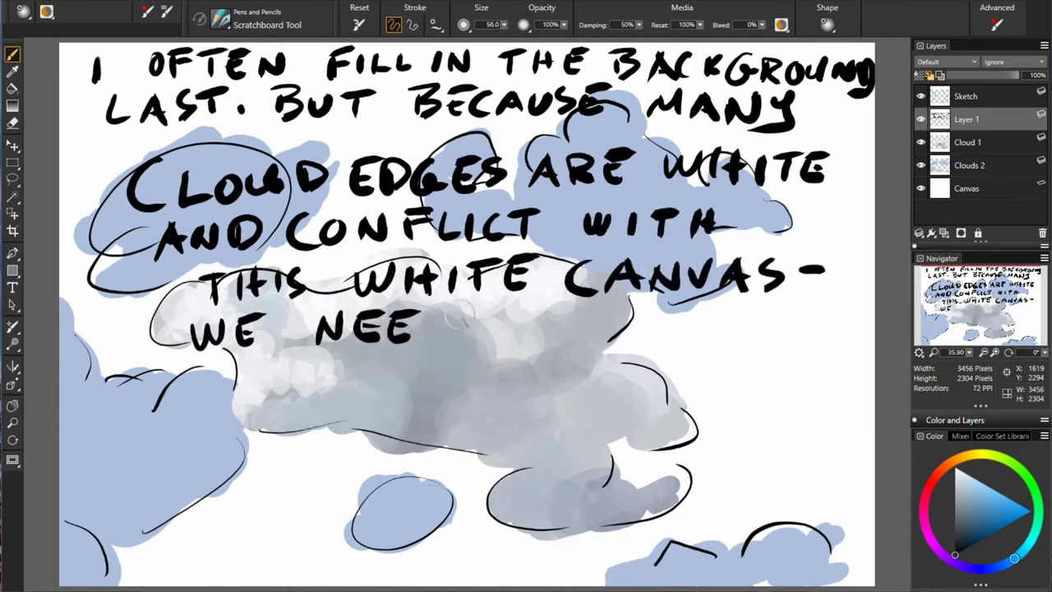
left_click_drag(464, 312, 785, 332)
mouse_move(209, 370)
left_mouse_down()
mouse_move(510, 403)
mouse_move(699, 387)
left_mouse_up()
left_click_drag(263, 427, 341, 461)
left_click_drag(345, 419, 658, 452)
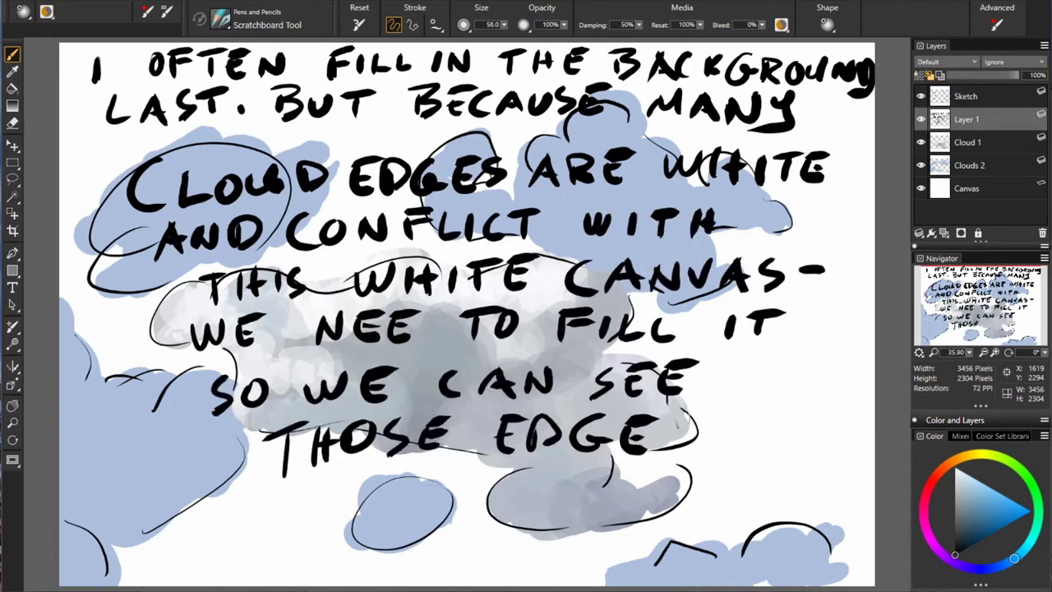
left_click_drag(694, 417, 667, 448)
Step: Add a new Sky layer, then underline the note and letter 'PUT BACKGROUND LAYER ON BOTTOM LEVEL'
left_click(970, 188)
key("ctrl+shift+n")
left_click(966, 119)
left_click_drag(148, 499, 826, 442)
left_click_drag(90, 518, 165, 546)
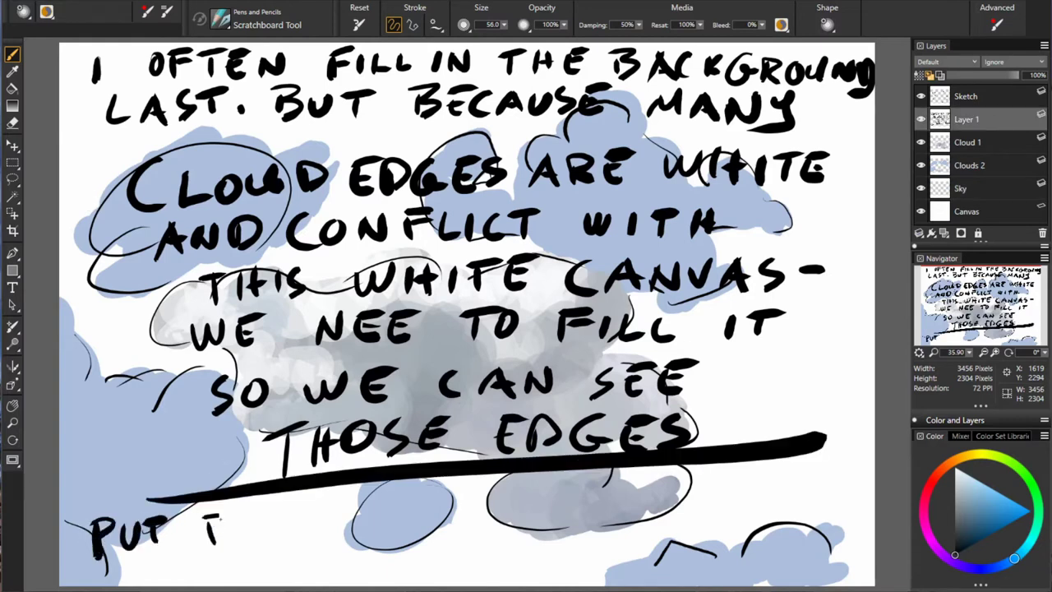
mouse_move(205, 513)
left_mouse_down()
mouse_move(485, 518)
mouse_move(793, 485)
left_mouse_up()
left_click_drag(168, 549, 715, 526)
Step: On the Sky layer, paint medium blue along the bottom, dark blue across top and left, and a lighter lower-right band
left_click(960, 189)
left_click(986, 524)
left_click_drag(763, 376, 761, 415)
left_click(921, 119)
left_click_drag(115, 542, 863, 460)
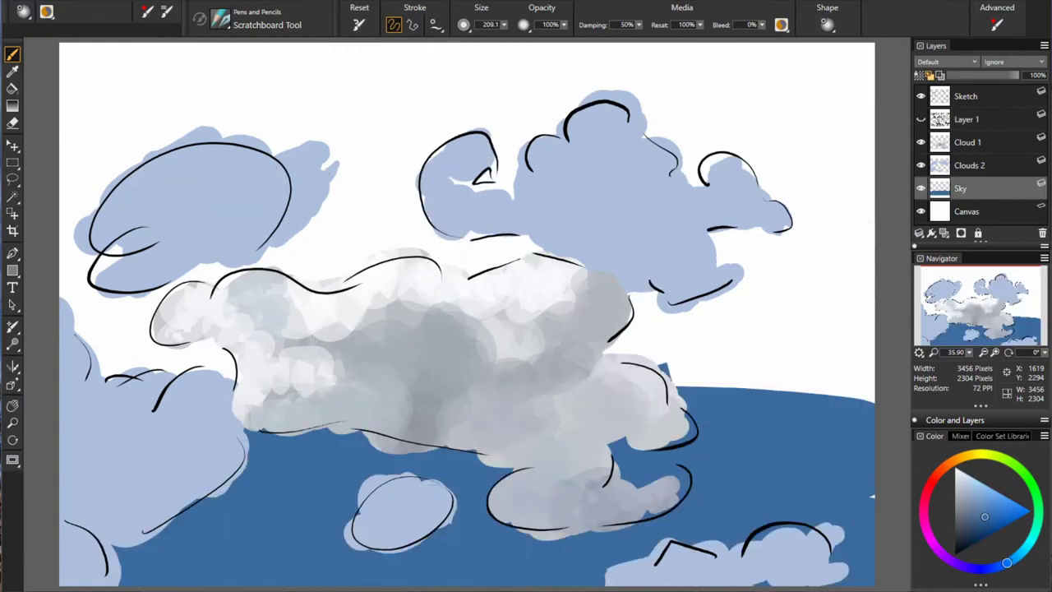
left_click(988, 532)
mouse_move(822, 427)
left_mouse_down()
mouse_move(846, 47)
mouse_move(871, 495)
left_mouse_up()
mouse_move(509, 58)
left_mouse_down()
mouse_move(82, 205)
mouse_move(247, 362)
left_mouse_up()
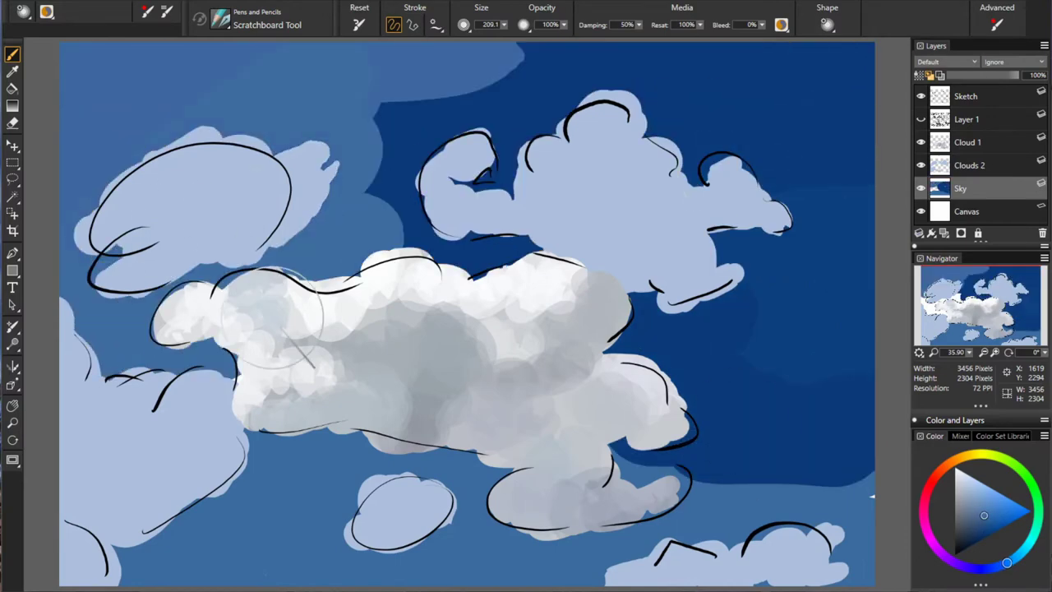
left_click(983, 520)
left_click_drag(863, 510, 608, 353)
left_click_drag(534, 49, 378, 247)
Step: On the note layer, letter 'GOOD - NOW THE WHITE EDGES ARE VISIBLE' and 'BACK TO STEP 3.'
left_click(966, 119)
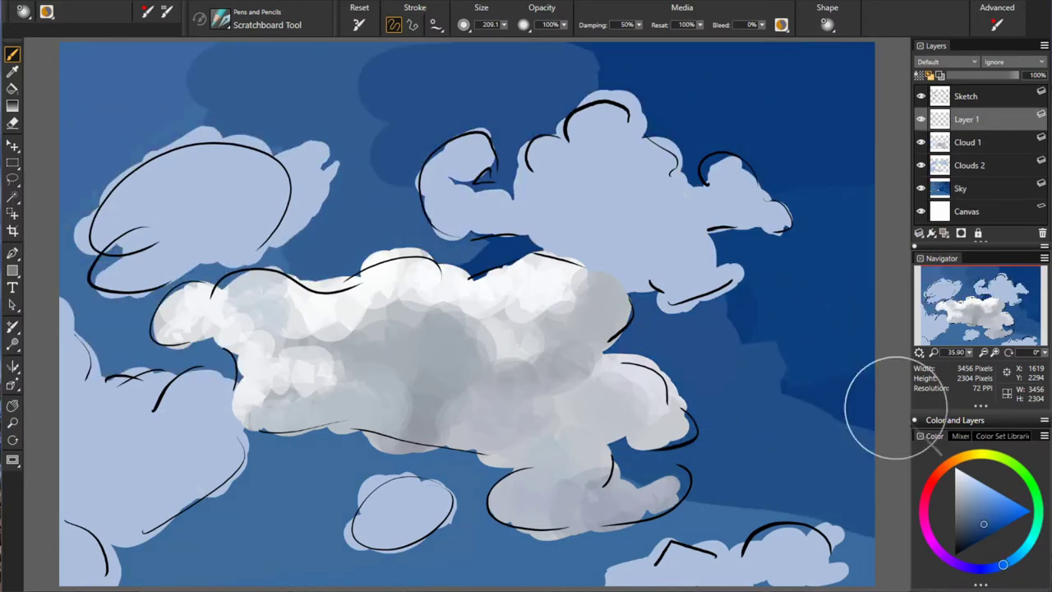
left_click(954, 555)
left_click_drag(140, 62, 115, 95)
left_click_drag(309, 82, 421, 64)
mouse_move(464, 58)
left_mouse_down()
mouse_move(555, 78)
mouse_move(760, 78)
left_mouse_up()
mouse_move(239, 98)
left_mouse_down()
mouse_move(415, 122)
mouse_move(650, 91)
mouse_move(793, 111)
left_mouse_up()
left_click_drag(243, 503, 386, 547)
left_click_drag(411, 513, 489, 547)
mouse_move(538, 517)
left_mouse_down()
mouse_move(637, 538)
mouse_move(776, 547)
left_mouse_up()
Step: On Cloud 1 at 40% opacity, repaint the cloud interior with brighter and greyer patches
left_click(989, 142)
key("4")
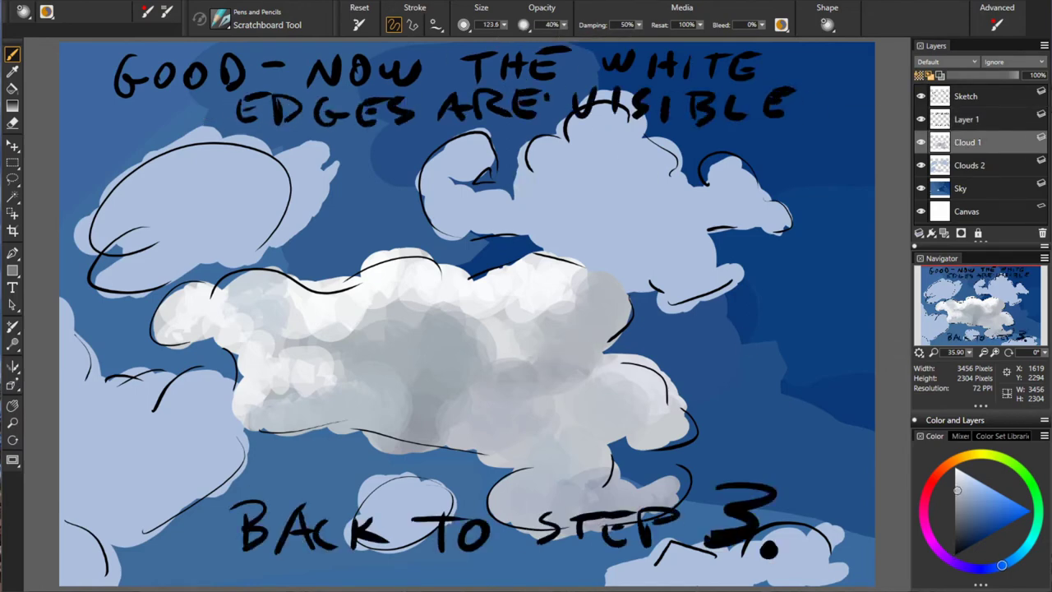
left_click_drag(526, 317, 584, 304)
left_click_drag(374, 296, 435, 361)
left_click_drag(353, 263, 255, 329)
Step: Rework the central cloud with greyer patches, brighten its lower part, and whiten its left side
left_click_drag(411, 246, 464, 287)
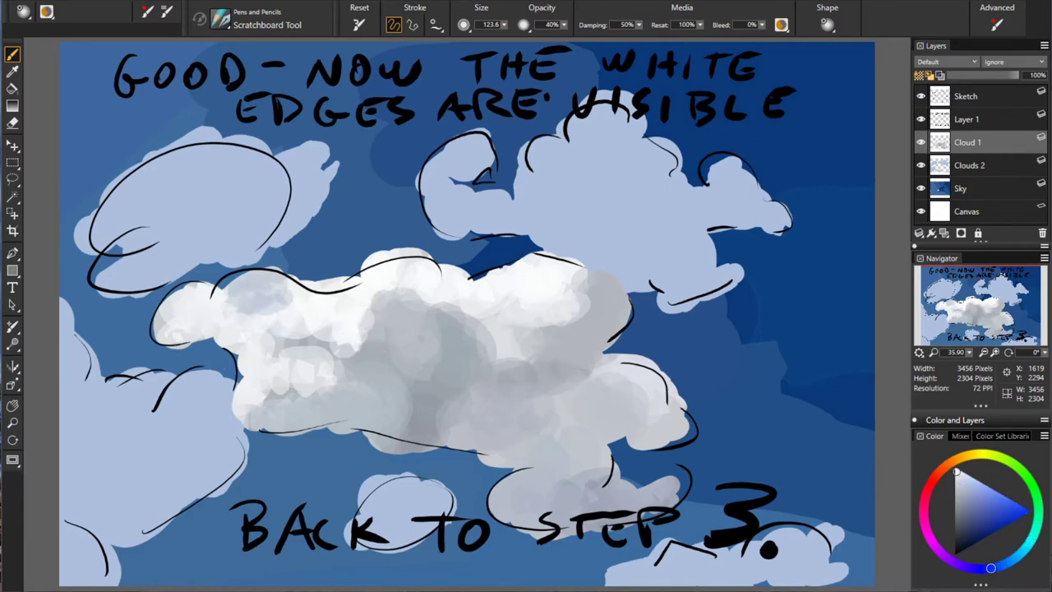
left_click_drag(493, 526, 535, 485)
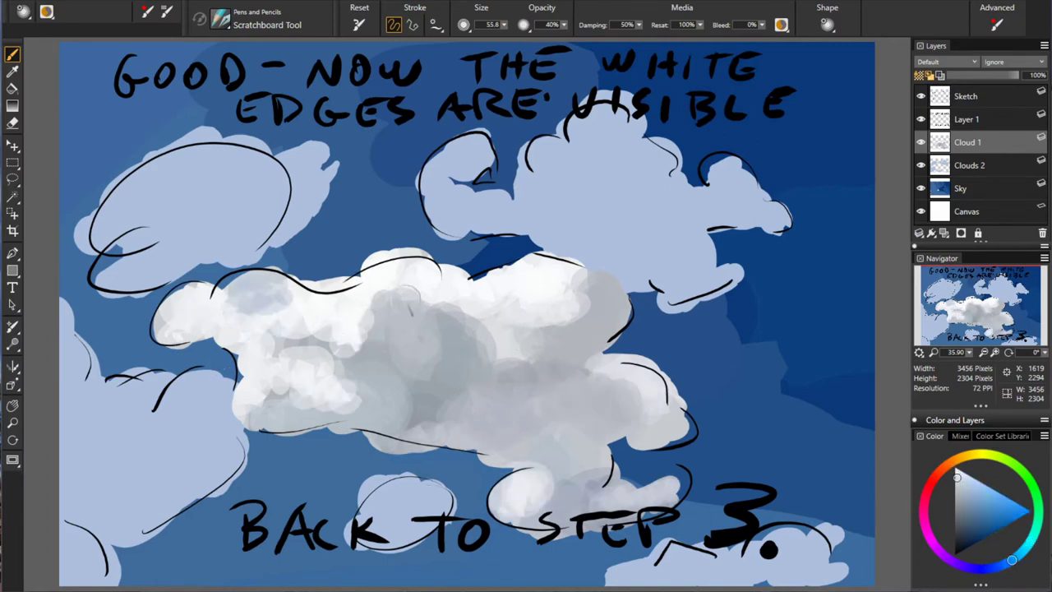
left_click_drag(369, 296, 312, 370)
left_click_drag(288, 403, 362, 411)
mouse_move(271, 337)
left_mouse_down()
mouse_move(255, 382)
mouse_move(329, 394)
left_mouse_up()
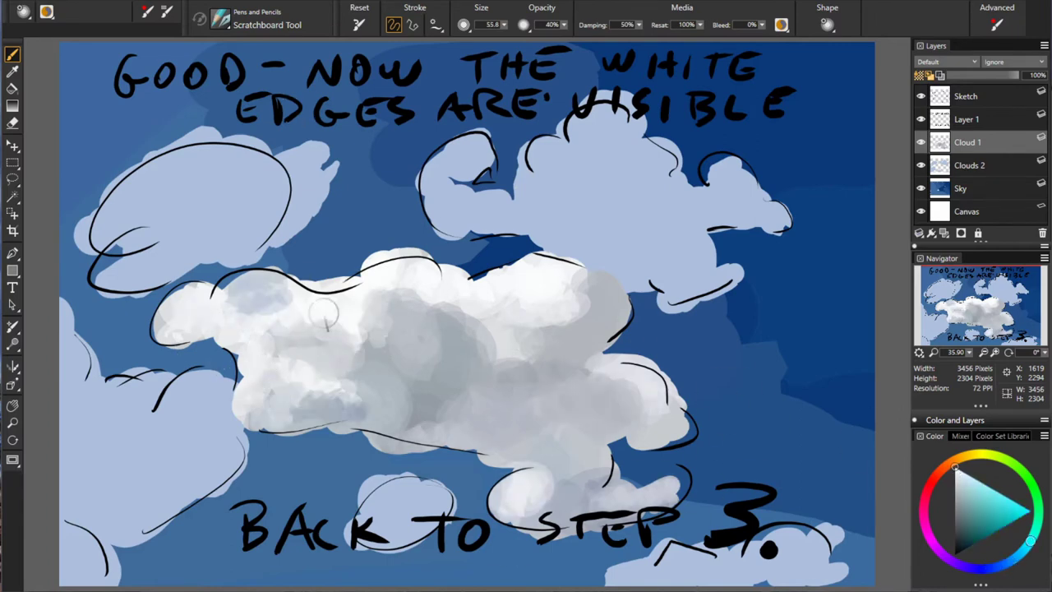
left_click_drag(324, 313, 263, 361)
left_click_drag(263, 309, 239, 288)
Step: Add bright strokes inside the central cloud, shade its lower part greyer, then dab light on the upper-right cloud
left_click_drag(456, 325, 505, 361)
left_click_drag(580, 275, 608, 294)
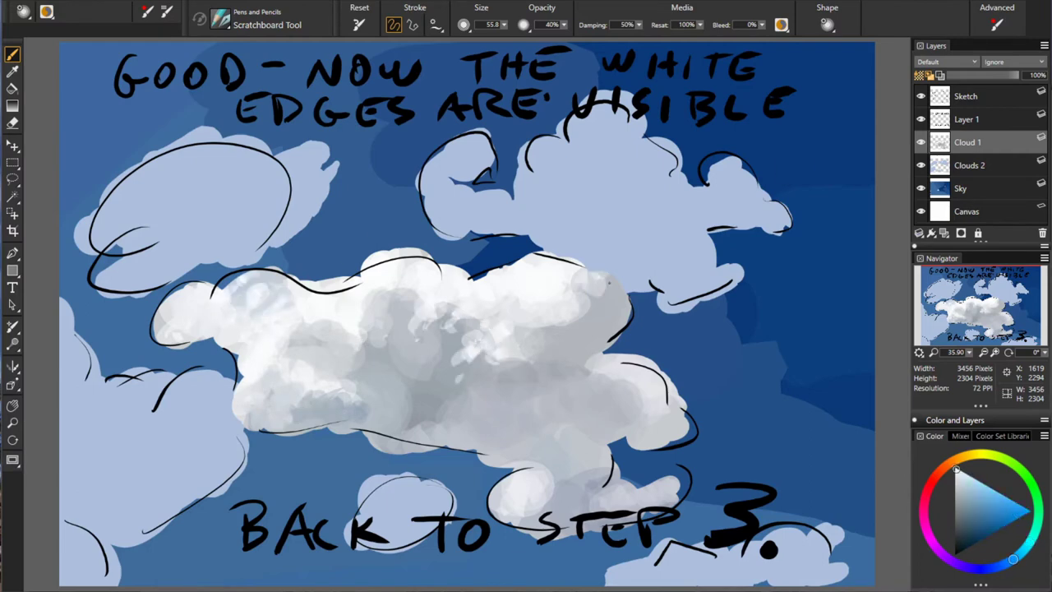
mouse_move(617, 383)
left_mouse_down()
mouse_move(526, 411)
mouse_move(419, 411)
left_mouse_up()
left_click_drag(456, 444, 345, 411)
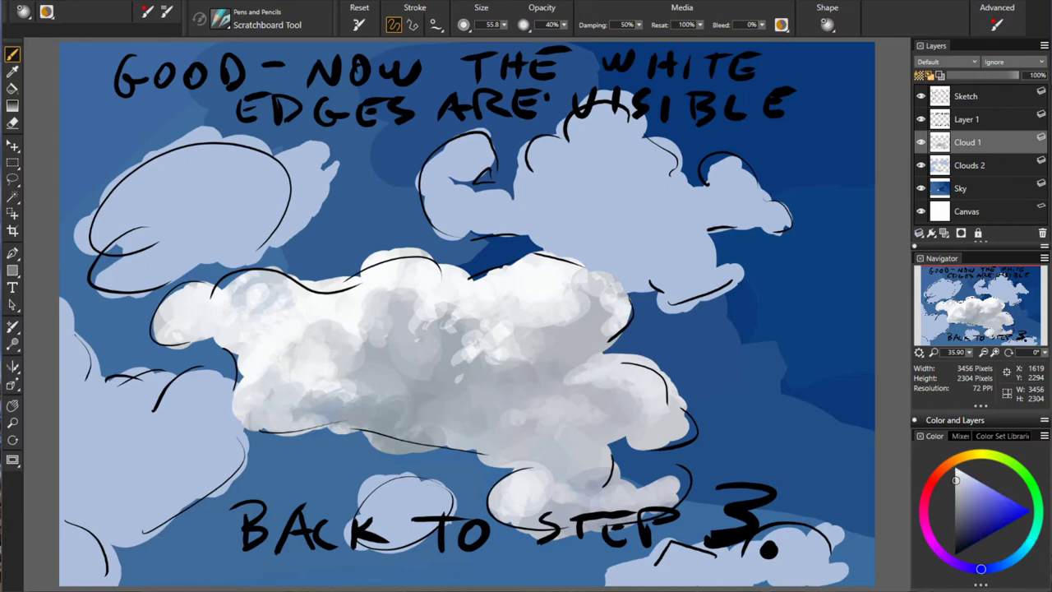
left_click(970, 165)
left_click_drag(625, 197, 669, 176)
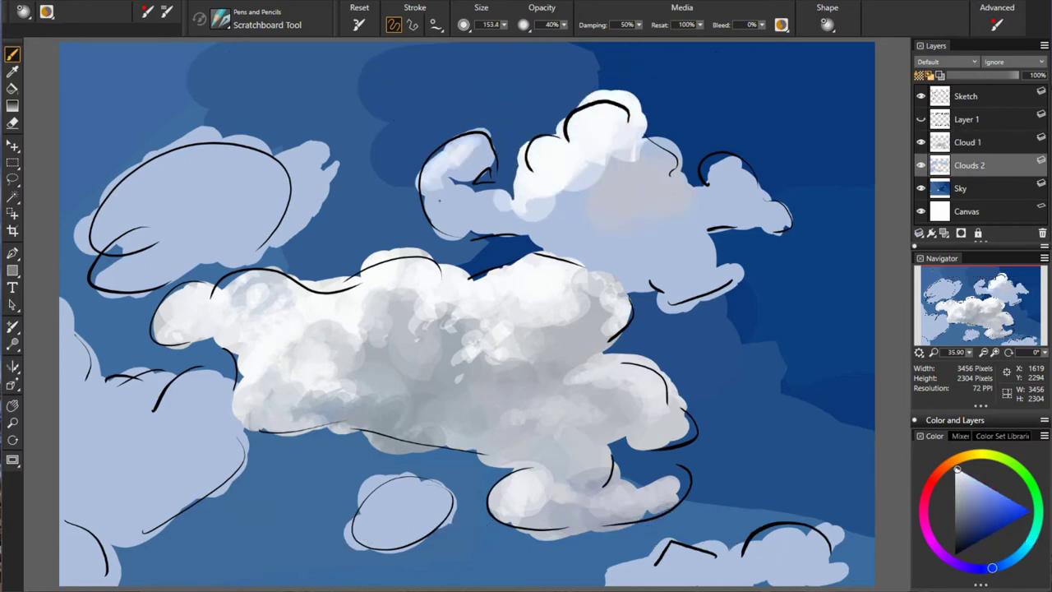
Step: Whiten the upper-right cloud, the small bottom cloud and the bottom-right cloud
mouse_move(431, 160)
left_mouse_down()
mouse_move(497, 213)
mouse_move(723, 197)
left_mouse_up()
mouse_move(645, 188)
left_mouse_down()
mouse_move(633, 263)
mouse_move(608, 156)
left_mouse_up()
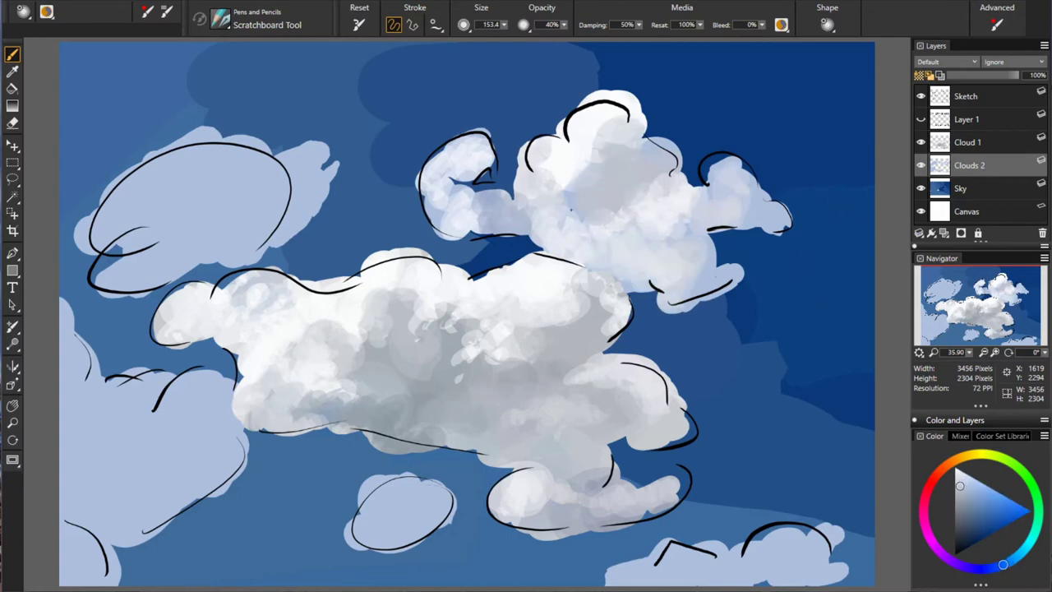
left_click_drag(365, 493, 428, 460)
left_click_drag(362, 534, 423, 526)
left_click_drag(616, 567, 814, 551)
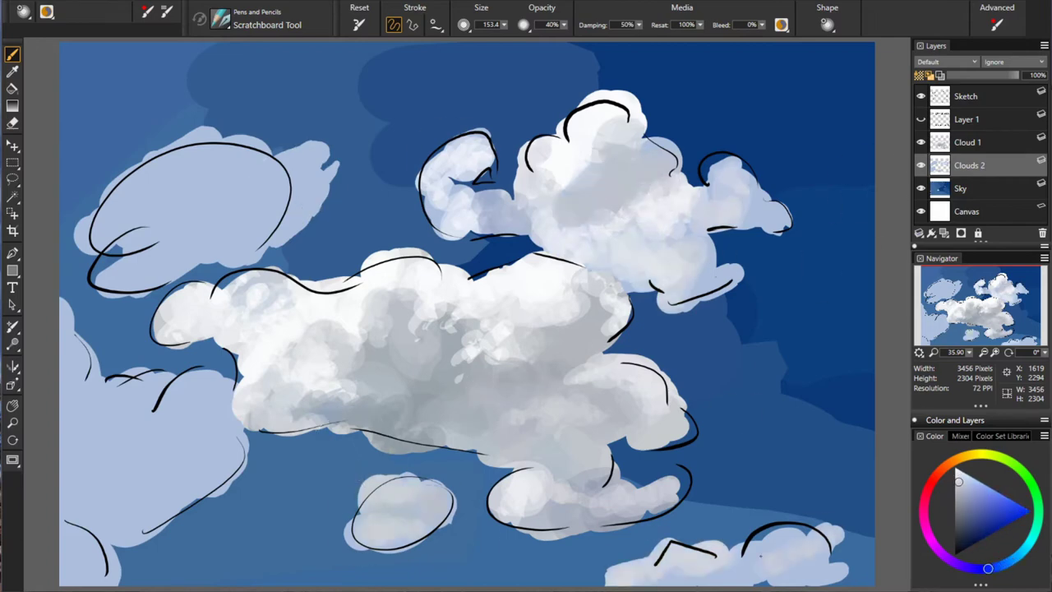
Step: Model the lower-left cloud with alternating grey and white dabs
left_click_drag(715, 575, 818, 575)
mouse_move(124, 534)
left_mouse_down()
mouse_move(218, 448)
mouse_move(247, 378)
left_mouse_up()
left_click_drag(189, 411, 131, 378)
left_click_drag(238, 395, 181, 328)
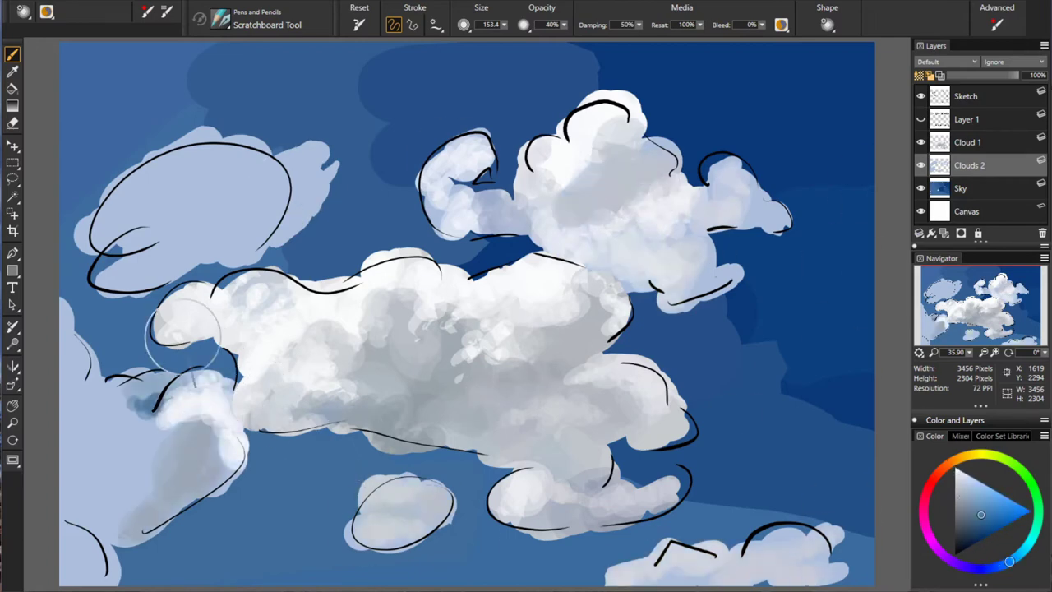
mouse_move(90, 436)
left_mouse_down()
mouse_move(152, 407)
mouse_move(131, 534)
left_mouse_up()
left_click_drag(66, 476, 107, 526)
Step: Whiten the upper-left cloud's edges, shade its right side, and brighten the upper-right cloud's top
left_click_drag(66, 575, 115, 526)
left_click_drag(99, 279, 197, 247)
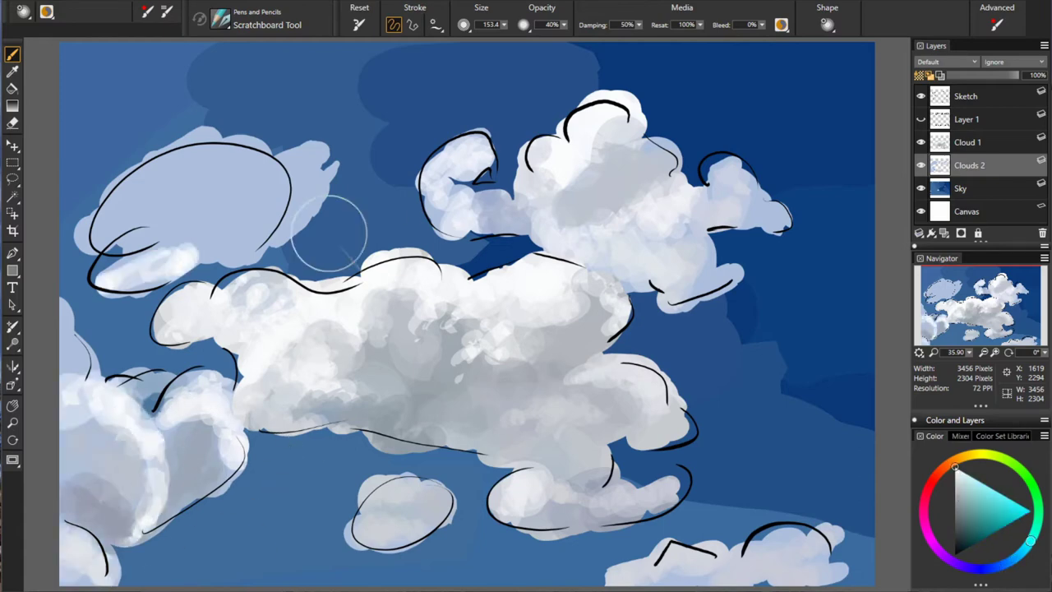
mouse_move(82, 239)
left_mouse_down()
mouse_move(203, 164)
mouse_move(280, 222)
left_mouse_up()
left_click_drag(313, 185, 263, 238)
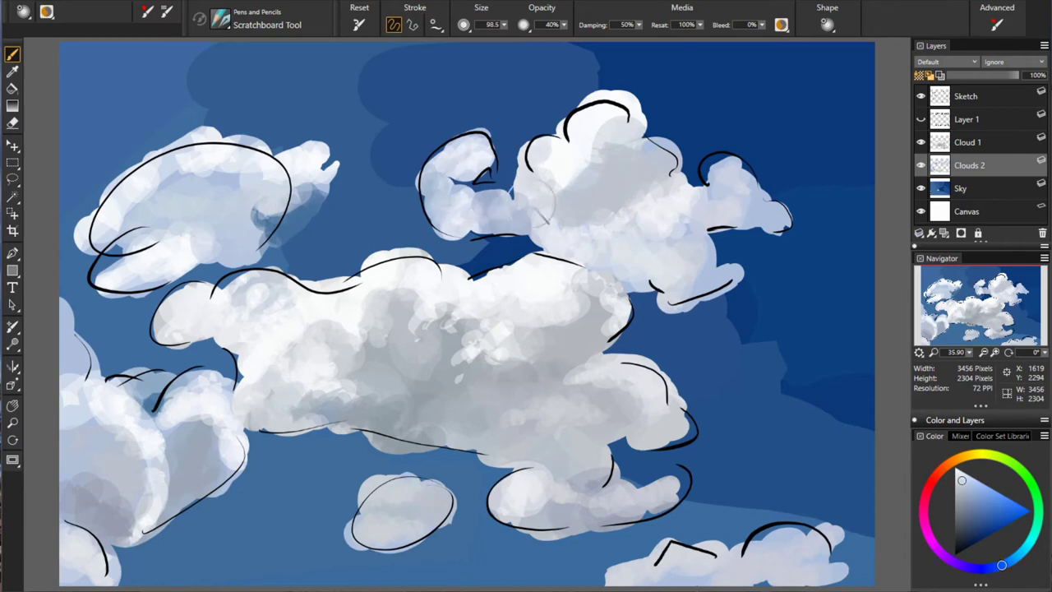
left_click_drag(579, 177, 608, 131)
left_click_drag(613, 148, 639, 105)
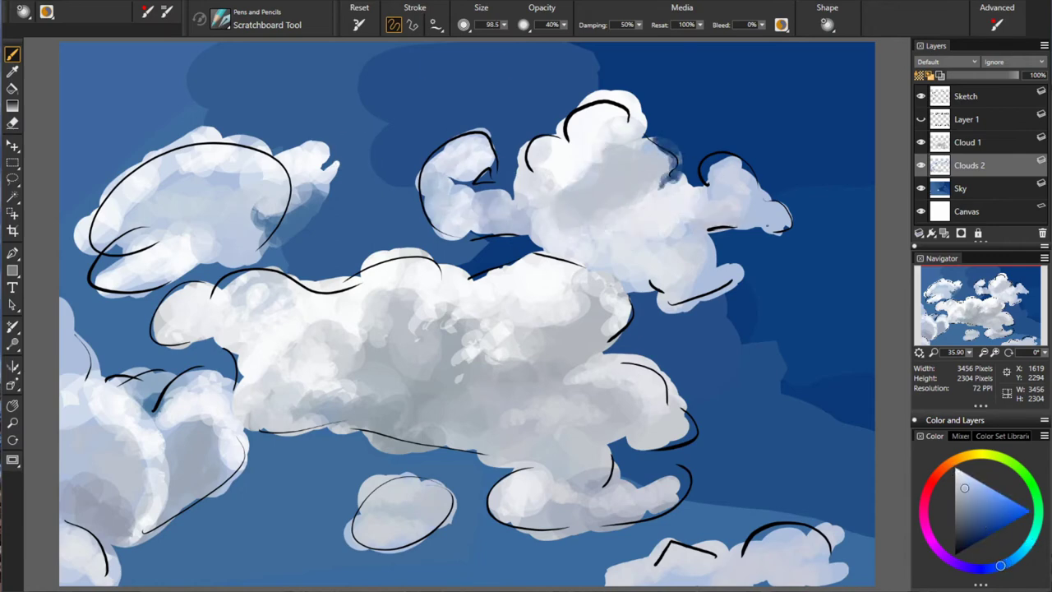
Step: Shade the cloud edges blue-grey on the upper-right, lower-right, left and upper-left clouds, then highlight the central cloud white
left_click_drag(580, 253, 706, 304)
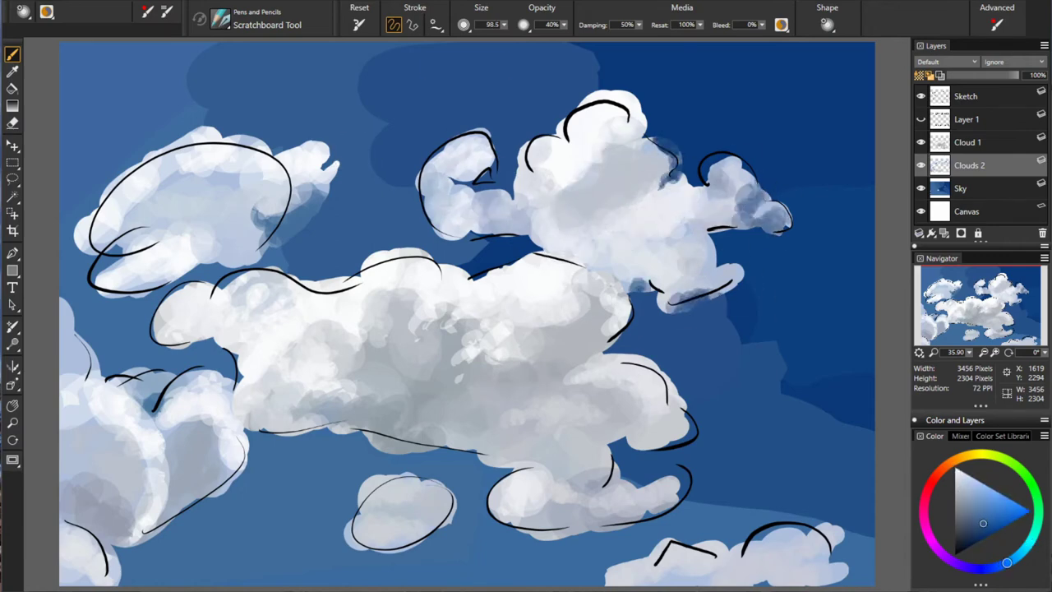
left_click_drag(641, 283, 483, 256)
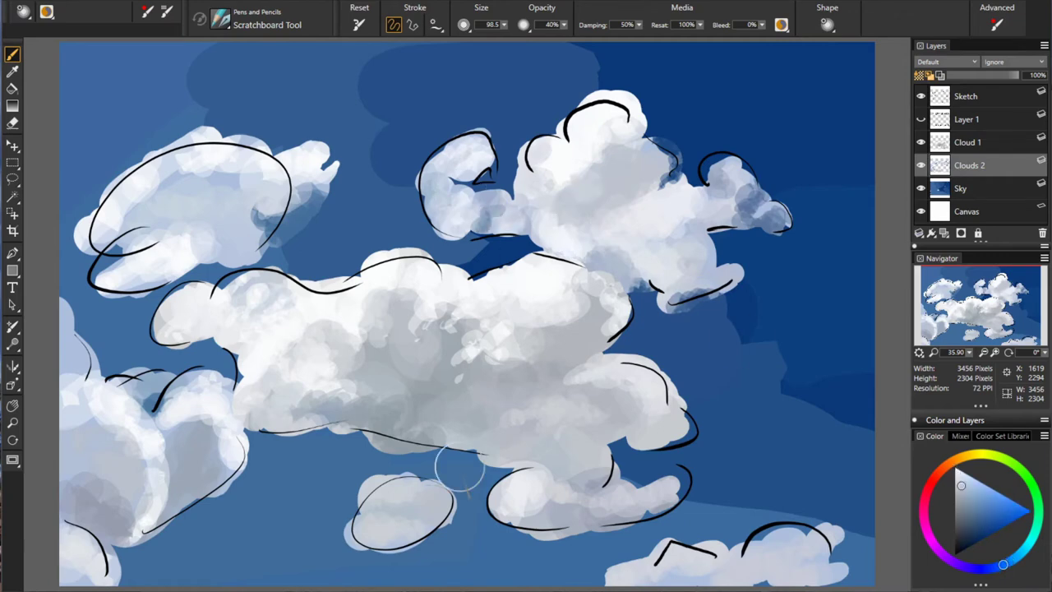
left_click_drag(698, 558, 785, 544)
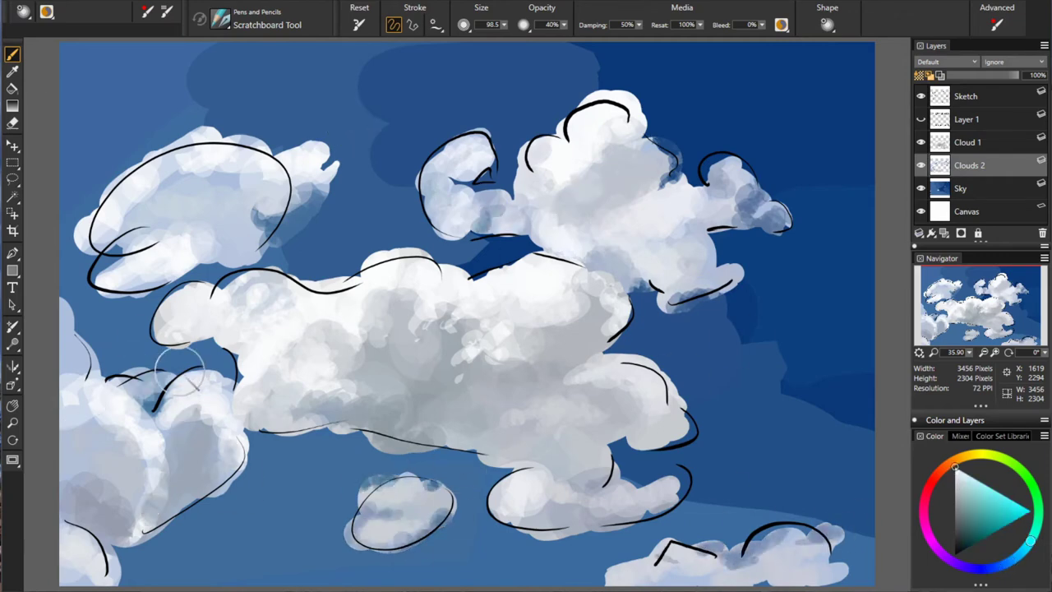
left_click_drag(189, 374, 83, 443)
left_click(170, 161, "alt")
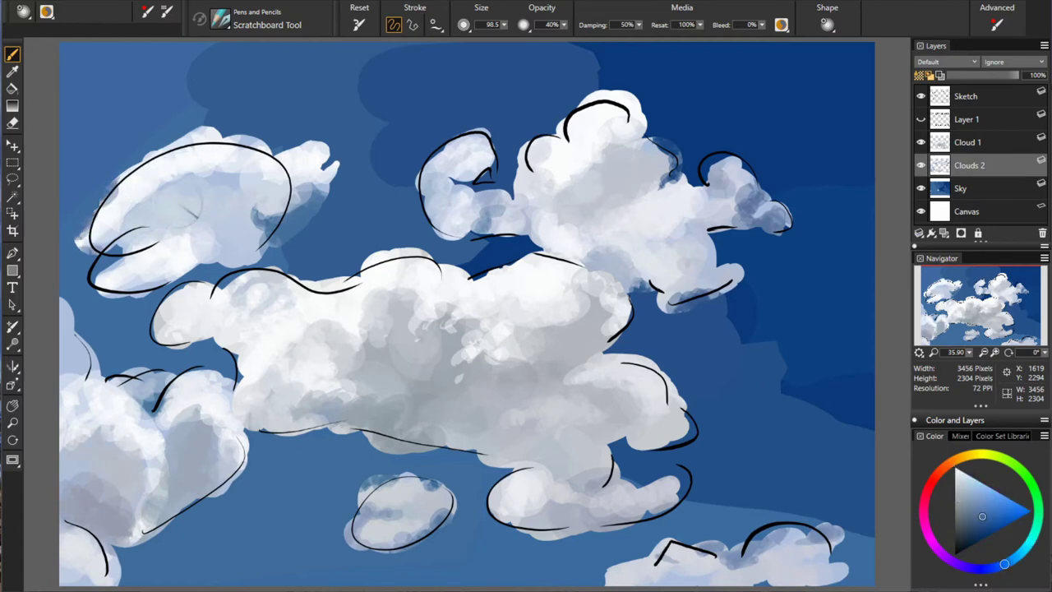
left_click_drag(279, 148, 308, 169)
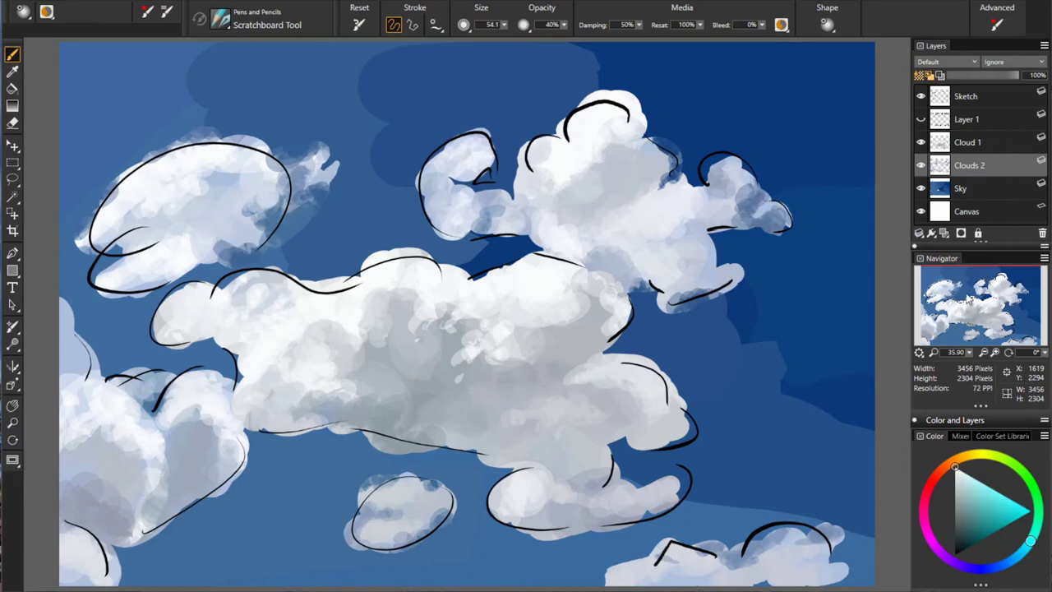
left_click(398, 316, "alt")
left_click_drag(567, 357, 543, 407)
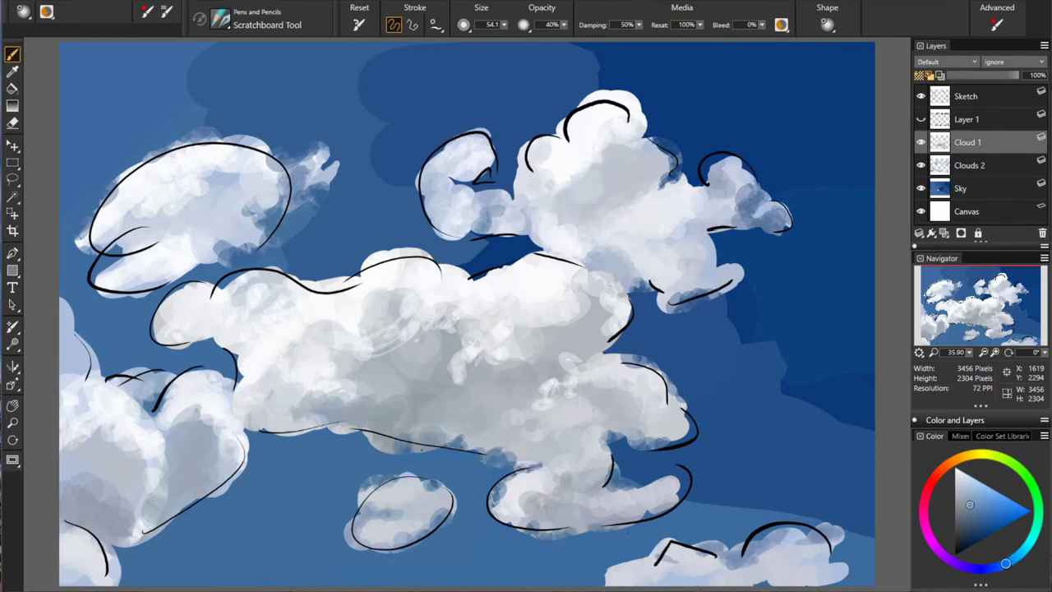
Step: On Clouds 2, sample grey-blue and near-white colours and dab the upper-right cloud's edge soft, then hide the note
left_click(353, 345, "alt")
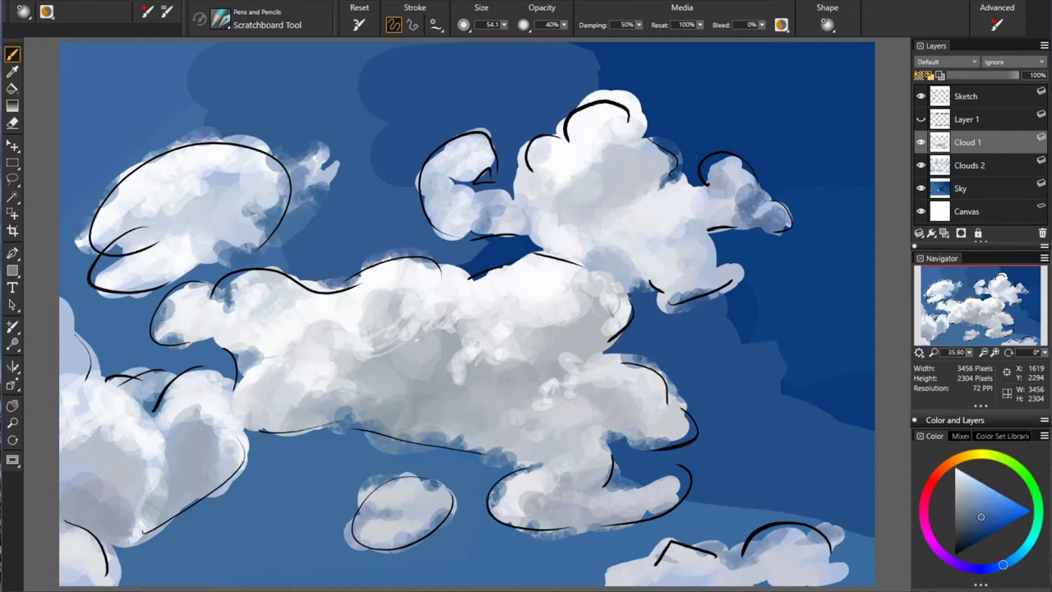
key("alt+bracketleft")
left_click_drag(535, 106, 638, 267)
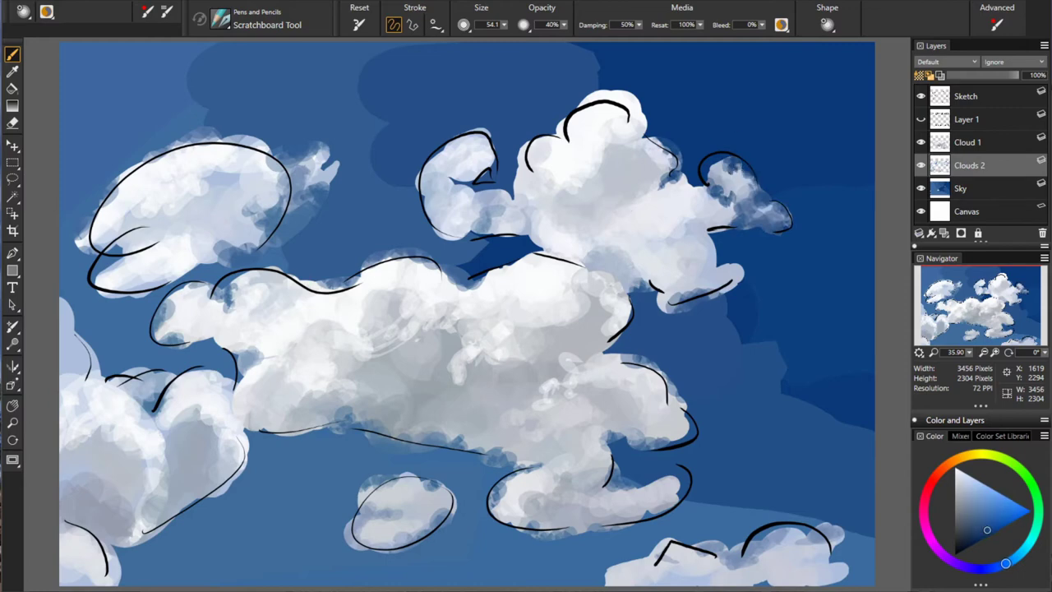
left_click(574, 109, "alt")
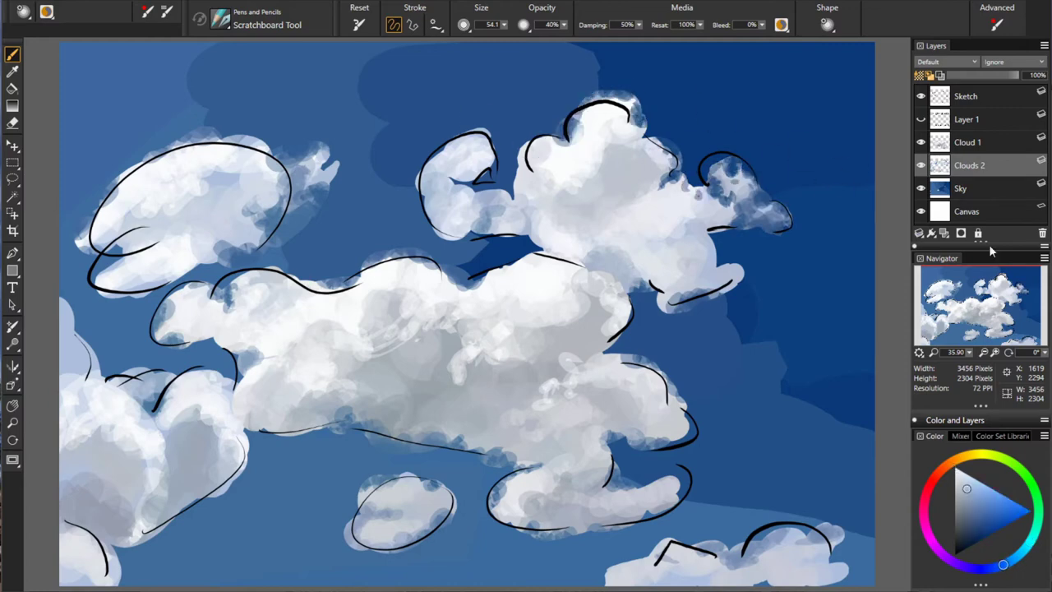
left_click(734, 153, "alt")
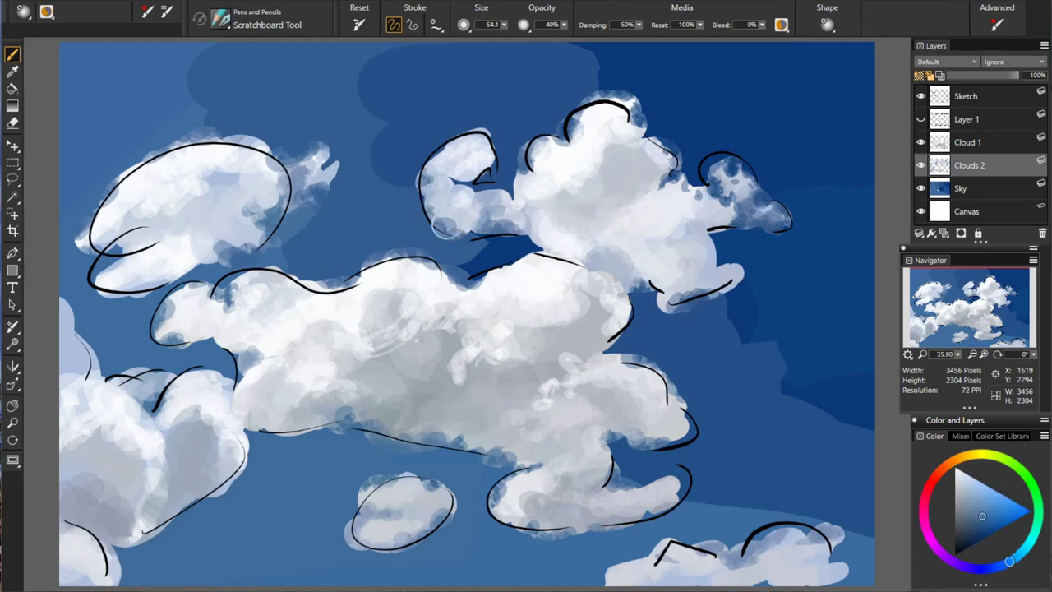
left_click(476, 148, "alt")
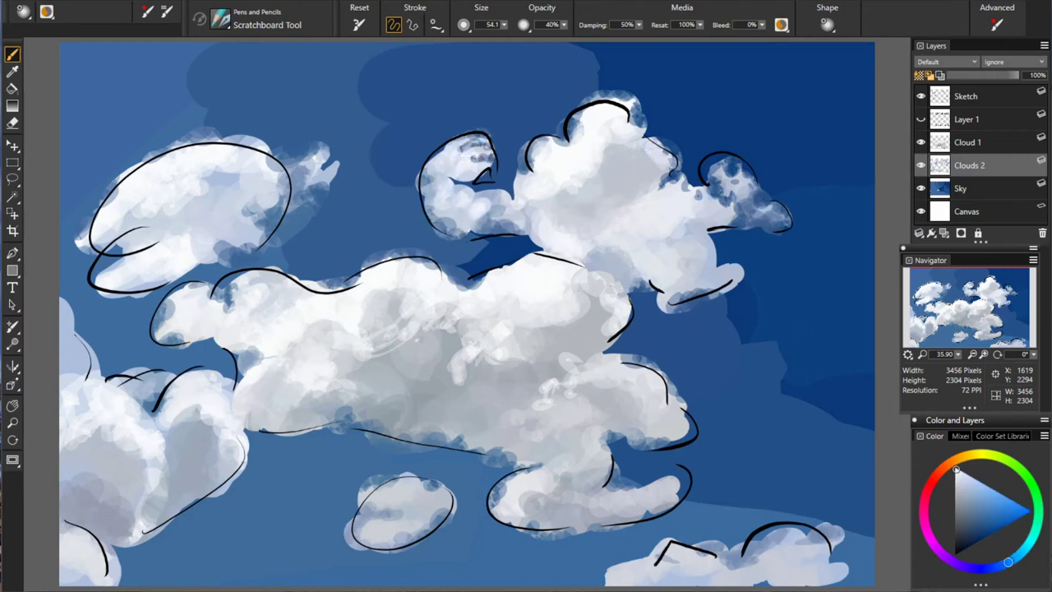
left_click(490, 222, "alt")
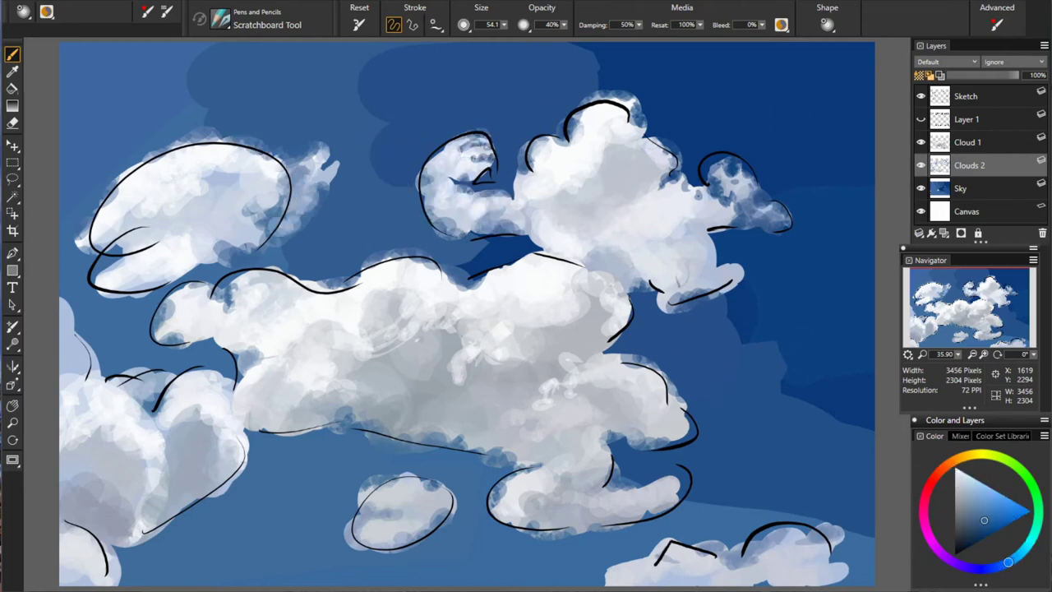
left_click(231, 246, "alt")
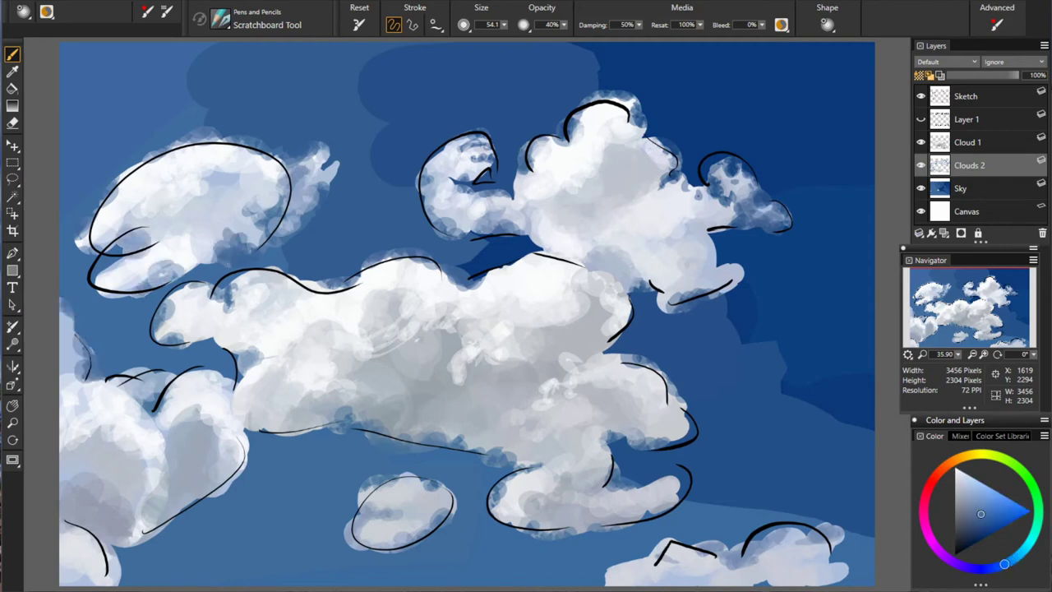
left_click(132, 526, "alt")
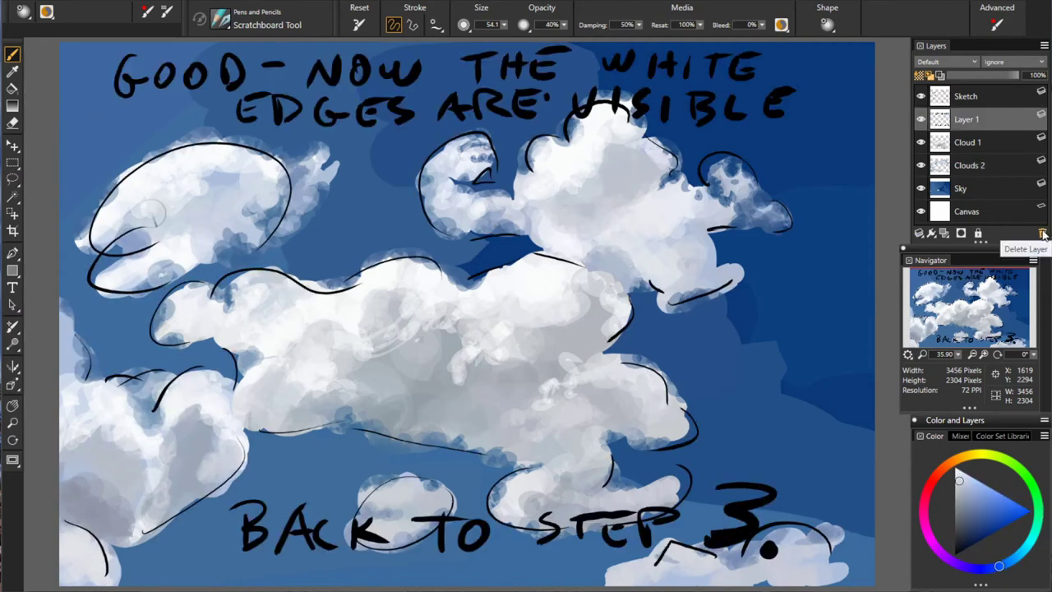
left_click(1042, 234)
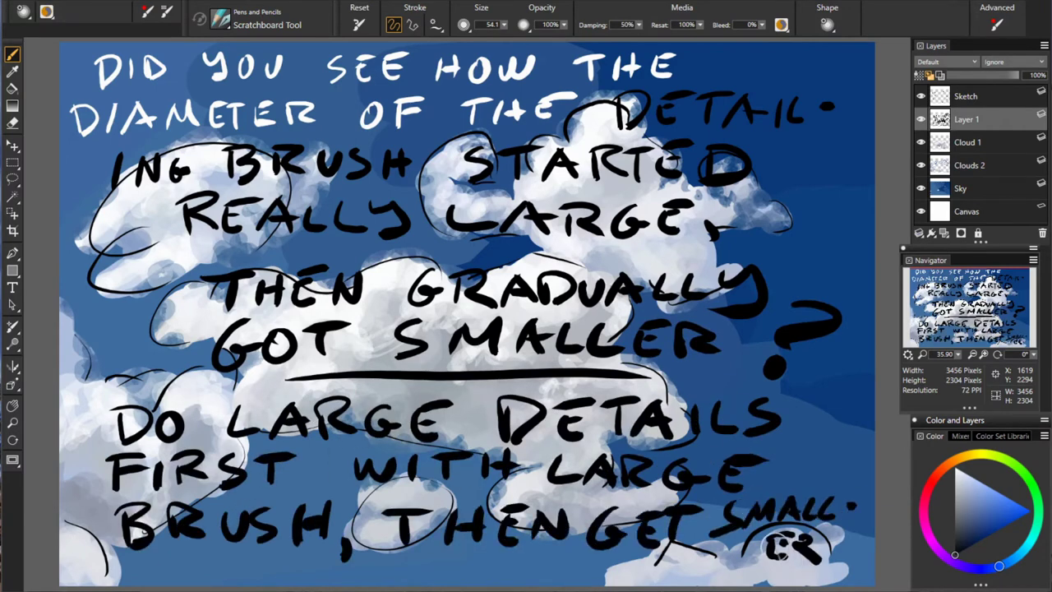
left_click(920, 119)
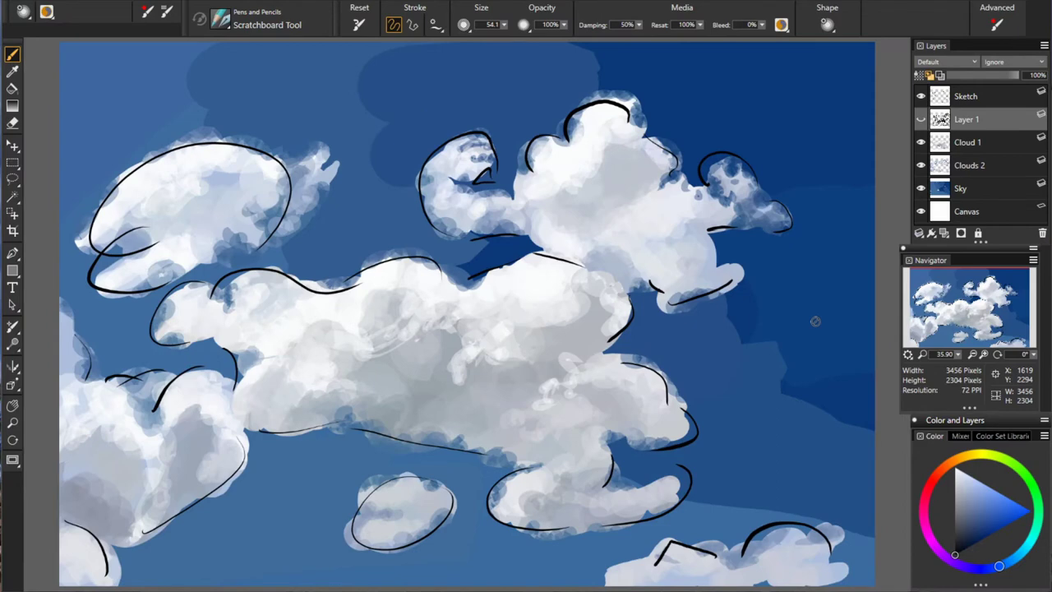
Step: Hide the black sketch outlines and sample cloud tones while switching between Cloud 1 and Clouds 2
left_click(967, 142)
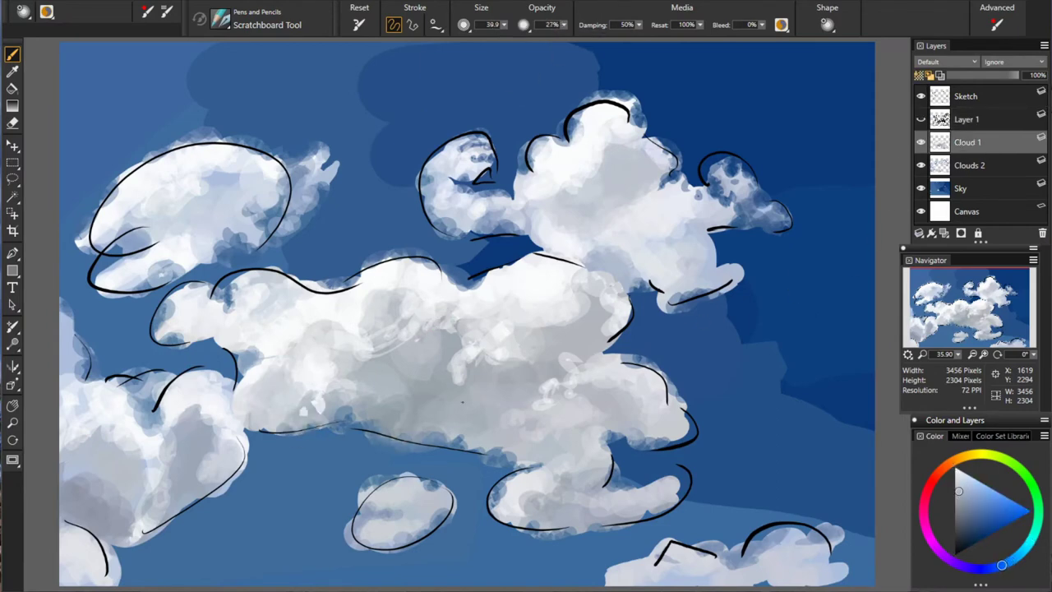
left_click(957, 483)
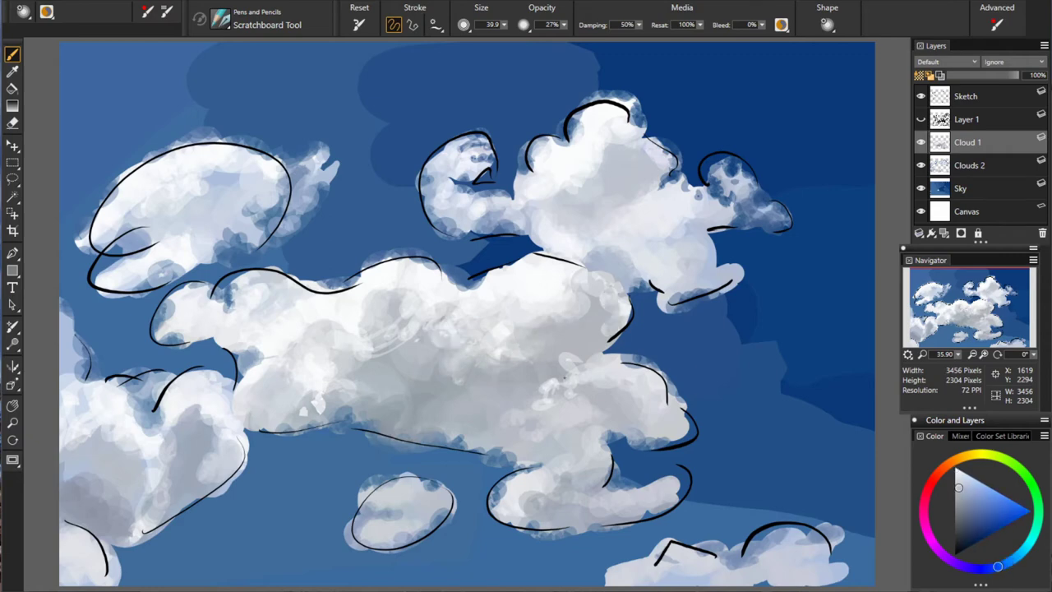
left_click(921, 96)
left_click(959, 476)
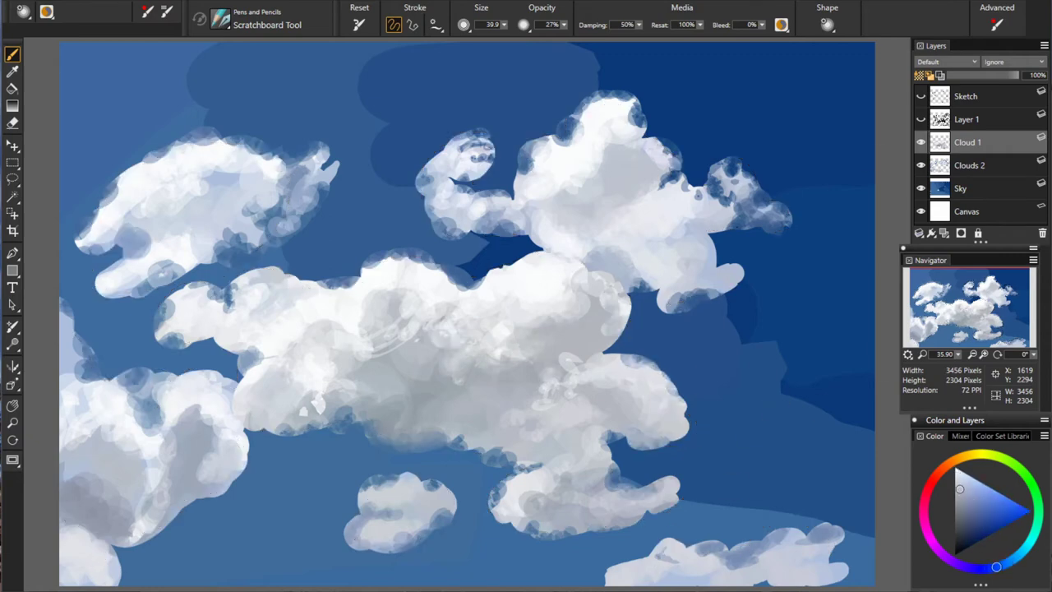
left_click(198, 288, "alt")
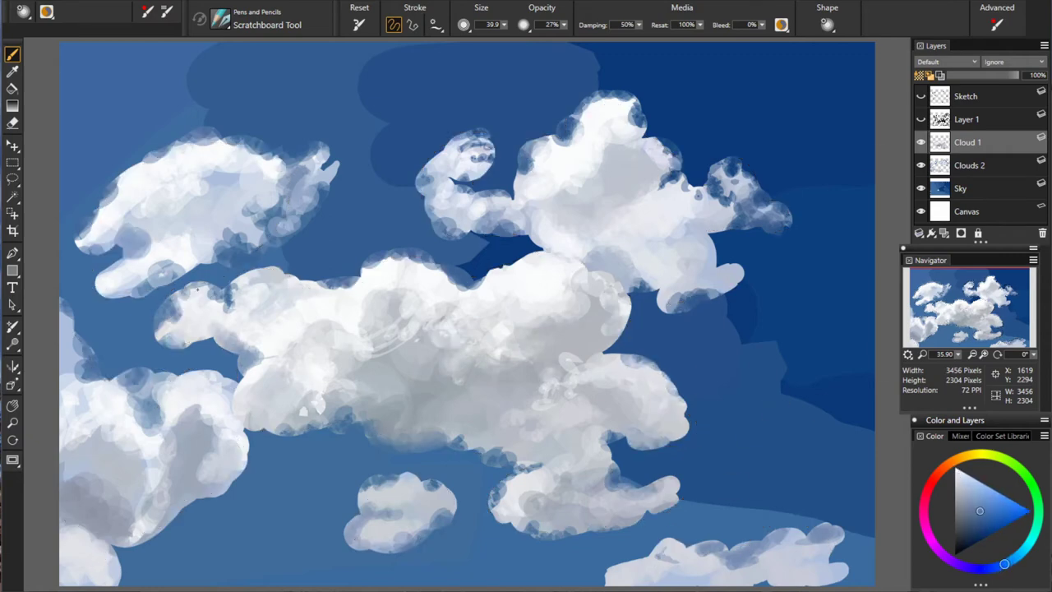
left_click(369, 267, "alt")
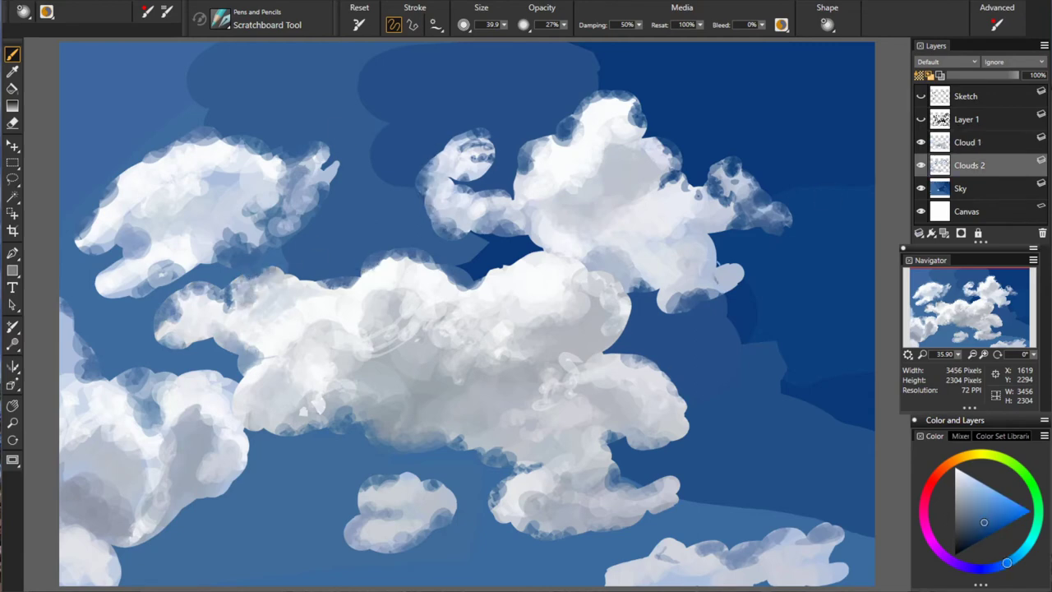
left_click(535, 165, "alt")
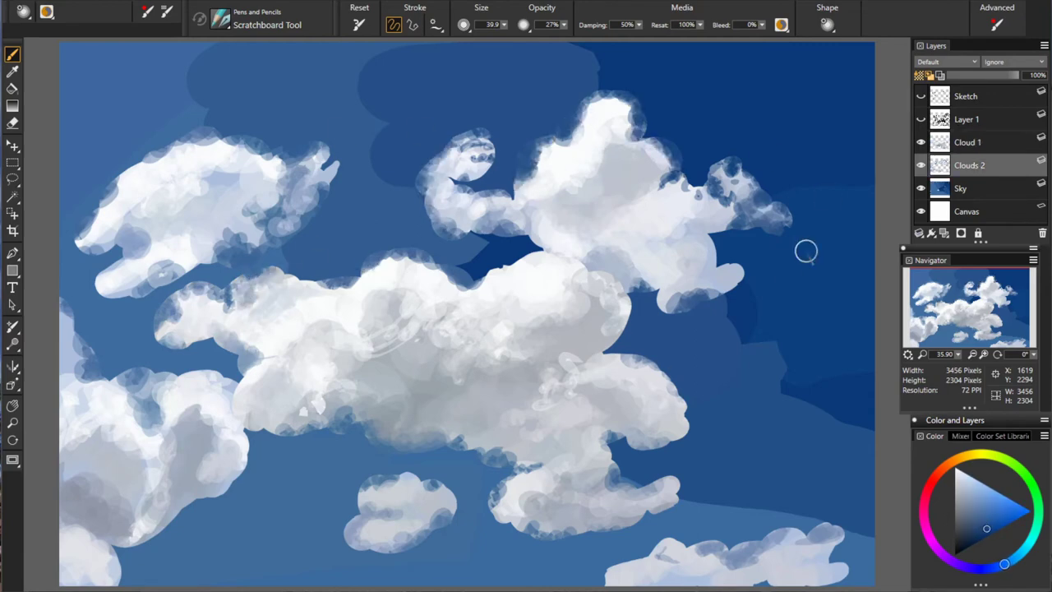
left_click(568, 164, "alt")
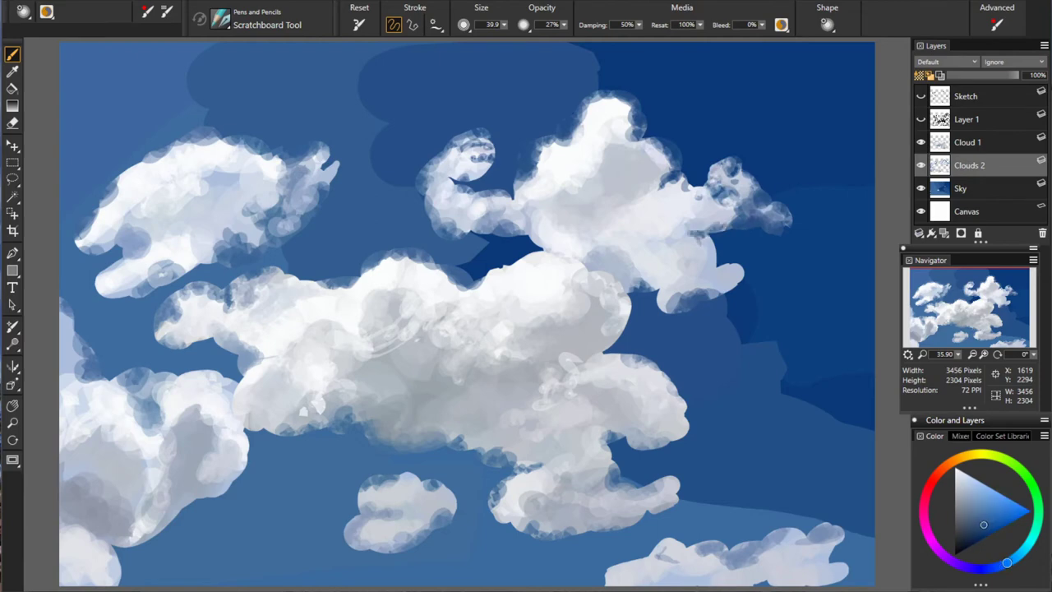
left_click(715, 286, "alt")
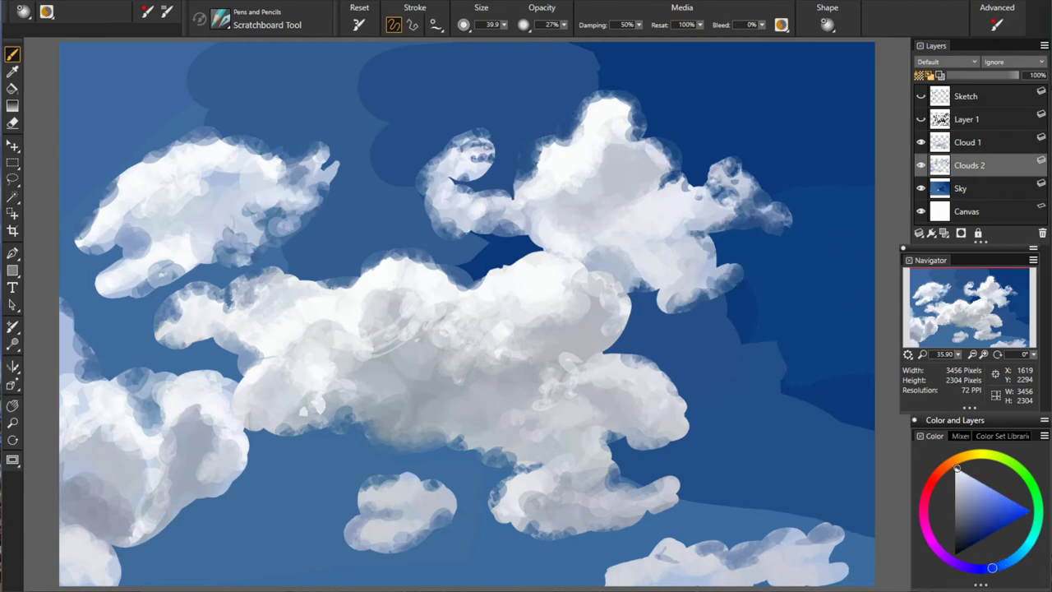
Step: Sample more cloud colours from the left, central and lower-left clouds, ending on a darker grey-blue
left_click(276, 258, "alt")
left_click(156, 154, "alt")
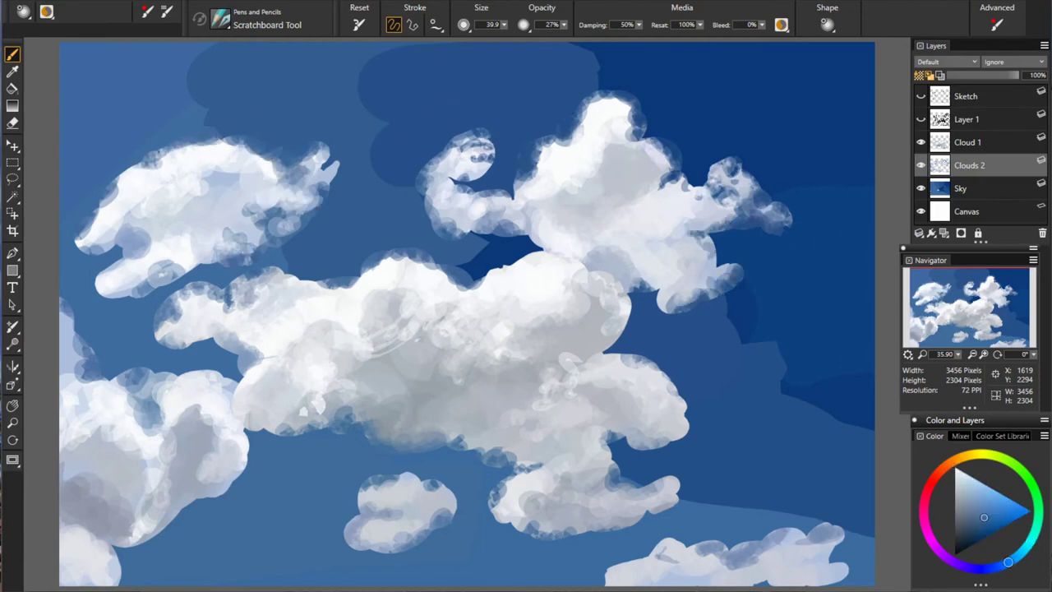
left_click(85, 231, "alt")
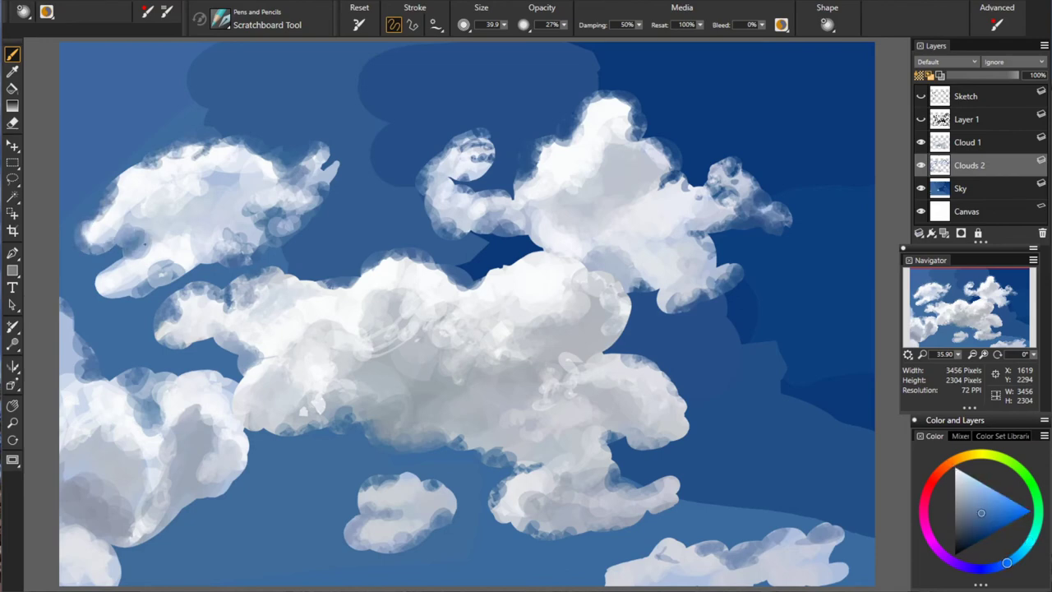
left_click(169, 226, "alt")
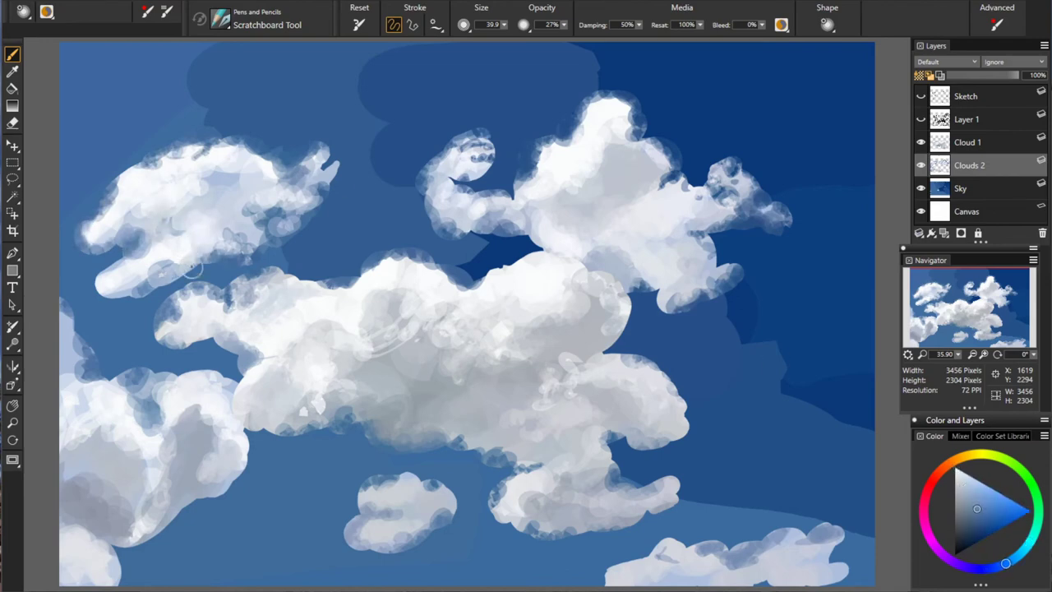
left_click(139, 509, "alt")
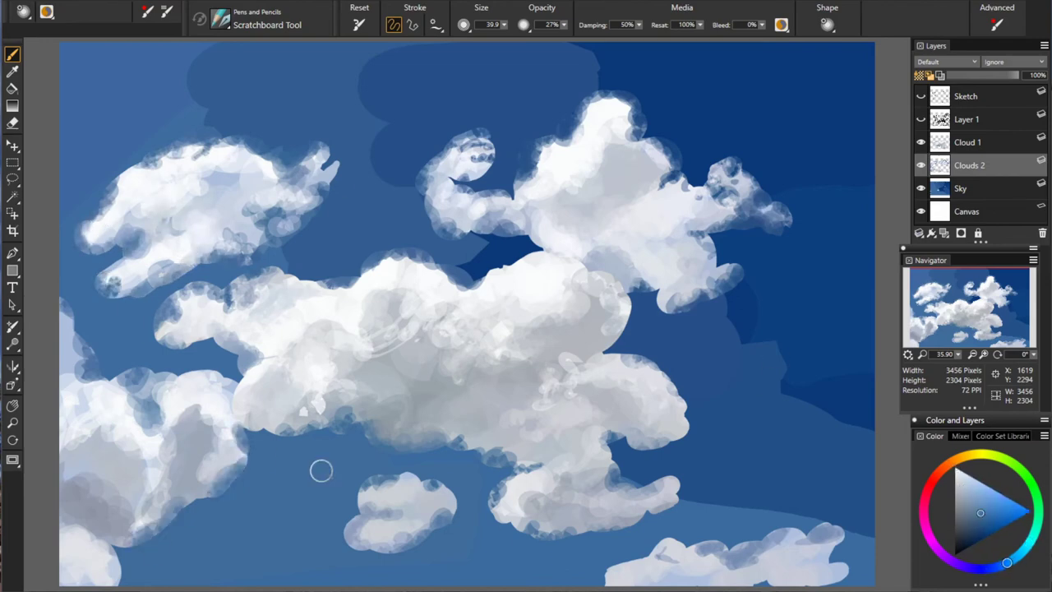
left_click(218, 391, "alt")
left_click(167, 460, "alt")
left_click(138, 489, "alt")
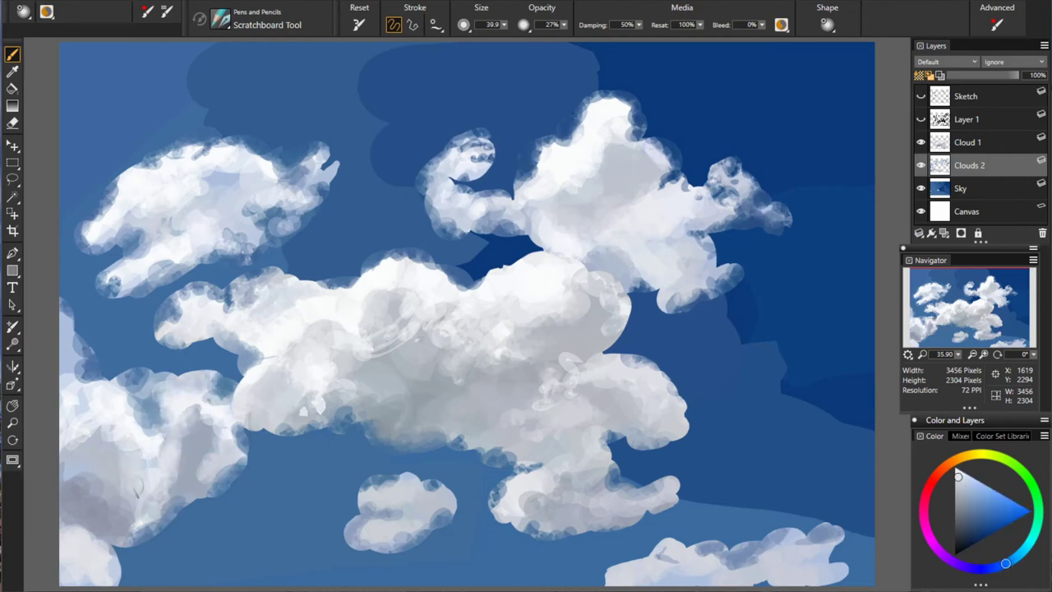
left_click(73, 363, "alt")
left_click(244, 379, "alt")
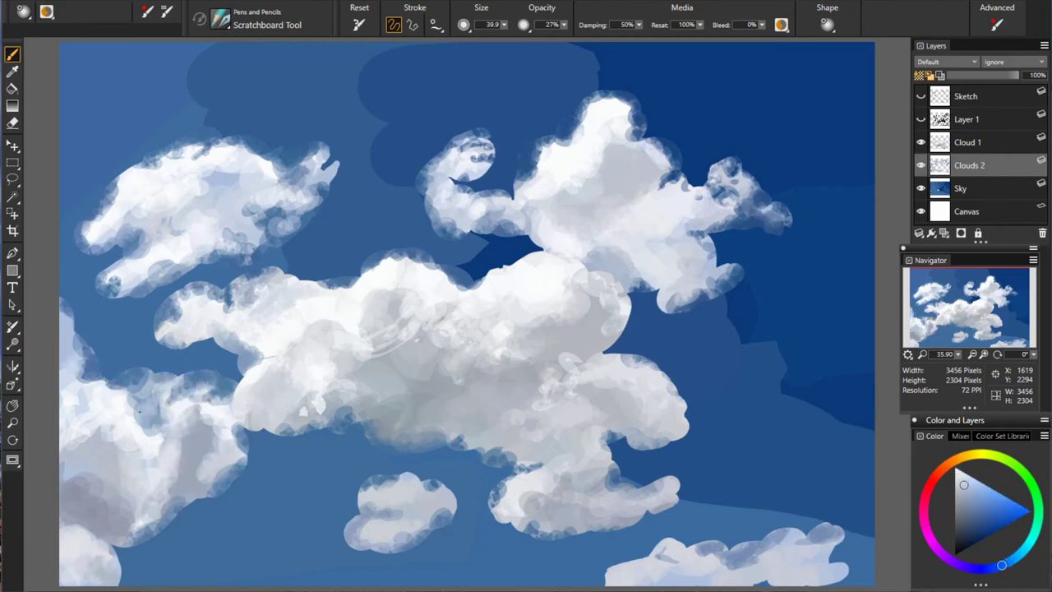
Step: Dab darker blue-grey along the lower cloud edges, then show and select Layer 1
mouse_move(698, 550)
left_mouse_down()
mouse_move(769, 549)
mouse_move(842, 526)
left_mouse_up()
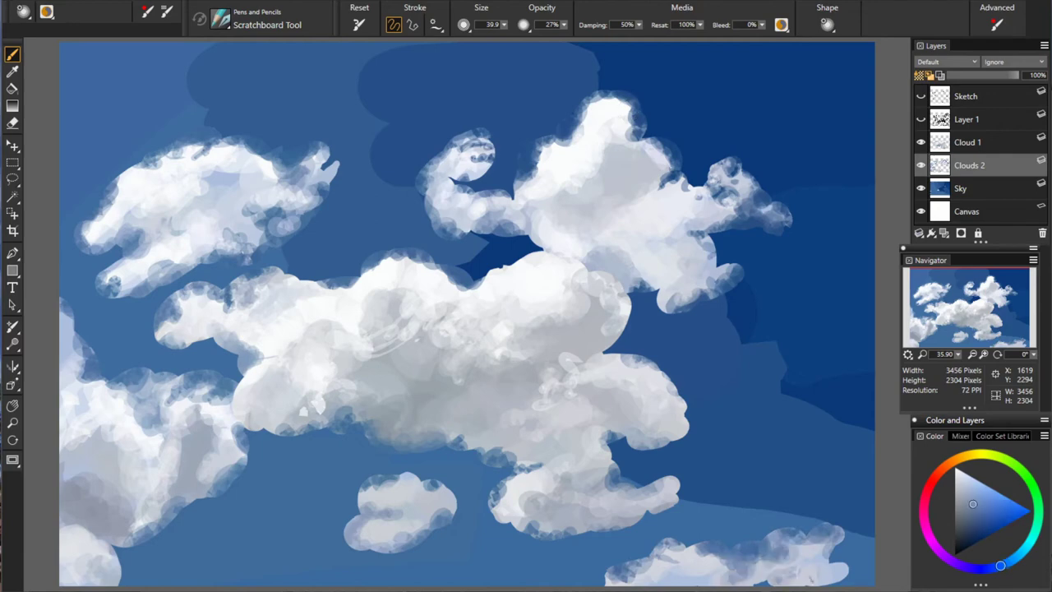
left_click_drag(723, 580, 797, 547)
left_click_drag(822, 580, 846, 530)
left_click(920, 119)
left_click(967, 119)
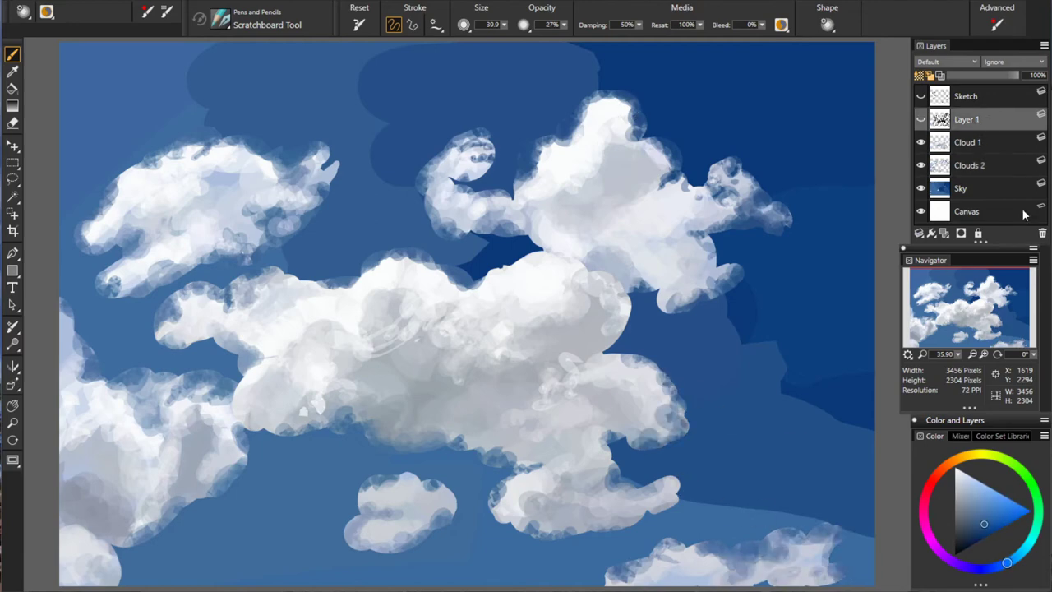
Step: Handwrite that the cloud edges were also painted with a fuzzy brush, then 'look at'
left_click_drag(127, 69, 279, 82)
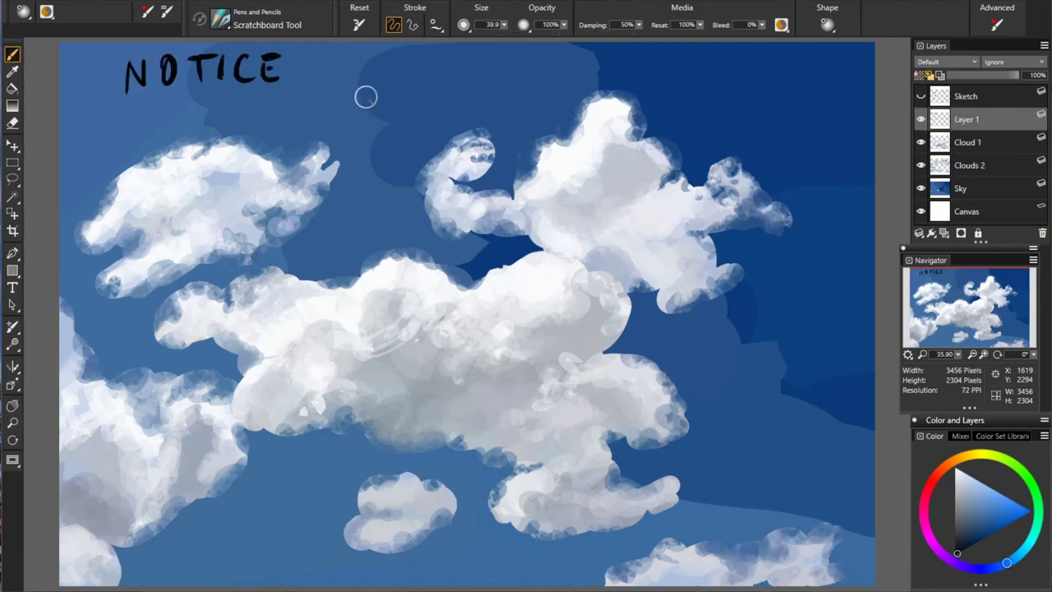
mouse_move(337, 58)
left_mouse_down()
mouse_move(493, 83)
mouse_move(773, 91)
left_mouse_up()
left_click_drag(89, 111, 620, 123)
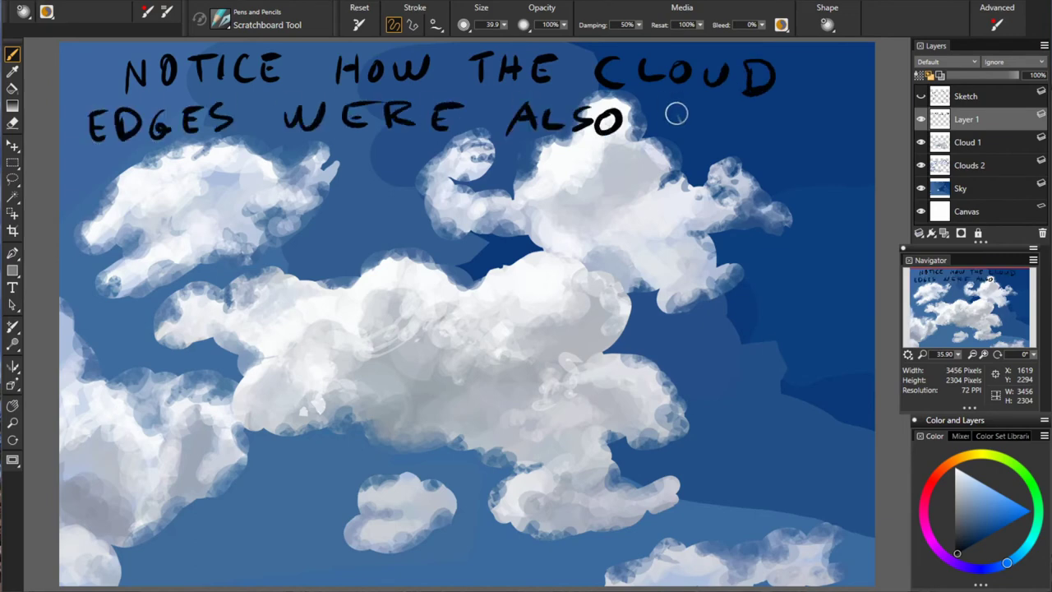
left_click_drag(682, 107, 859, 119)
mouse_move(148, 164)
left_mouse_down()
mouse_move(308, 177)
mouse_move(604, 173)
mouse_move(695, 193)
left_mouse_up()
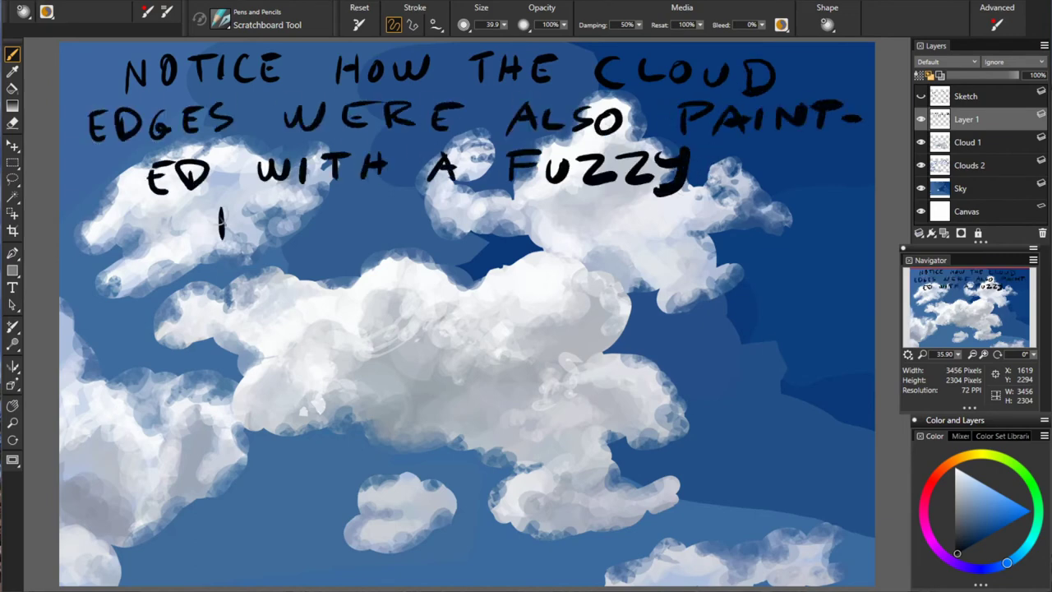
left_click_drag(216, 205, 454, 219)
left_click_drag(526, 209, 773, 230)
Step: Finish the note: 'clouds, their outlines are often very fuzzy'
mouse_move(193, 279)
left_mouse_down()
mouse_move(534, 279)
mouse_move(679, 291)
left_mouse_up()
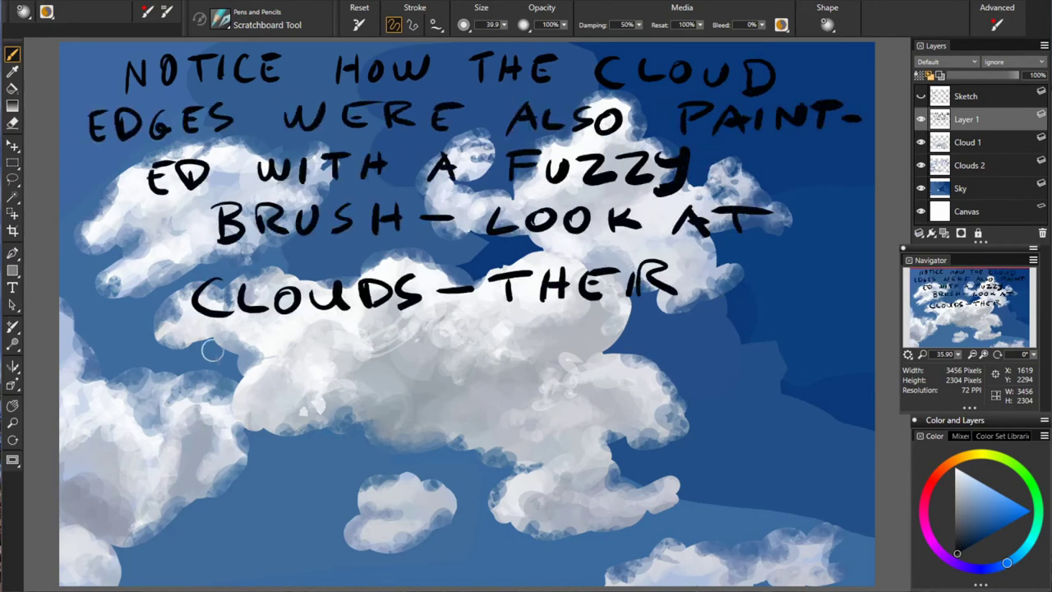
left_click_drag(204, 349, 317, 350)
left_click_drag(426, 346, 649, 346)
mouse_move(174, 406)
left_mouse_down()
mouse_move(416, 403)
mouse_move(575, 428)
left_mouse_up()
left_click_drag(610, 387, 644, 421)
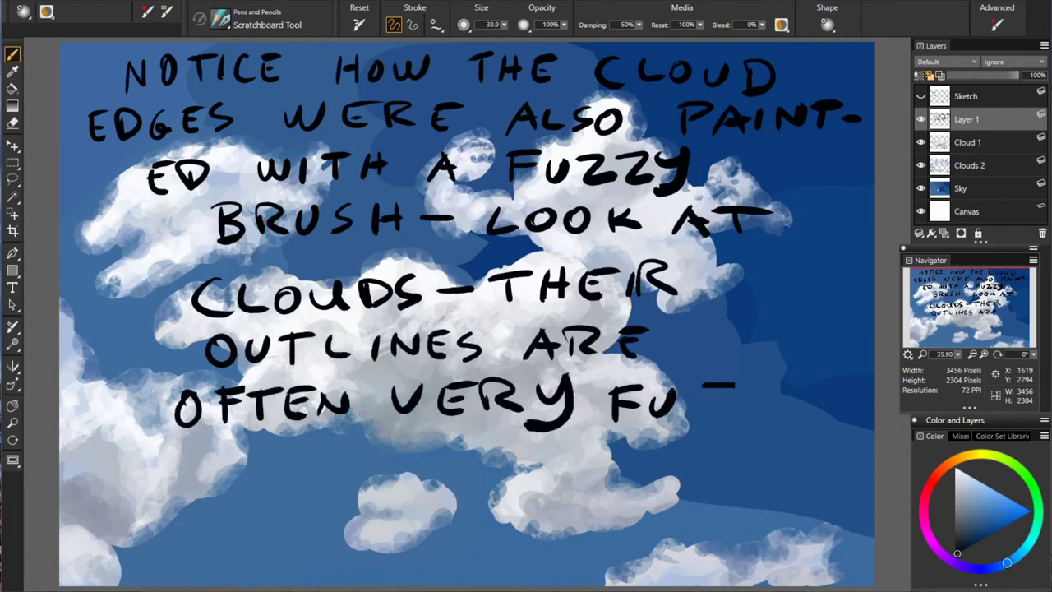
left_click_drag(690, 387, 834, 432)
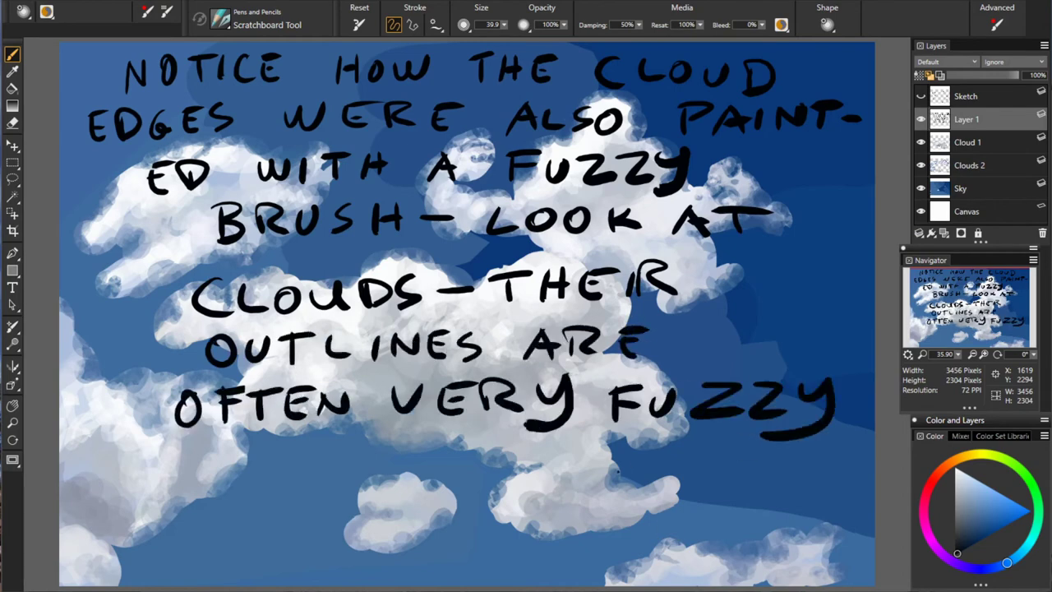
Step: Add a note about smoothing sharp areas, hide it, and smear the left cloud hook
key("ctrl+shift+n")
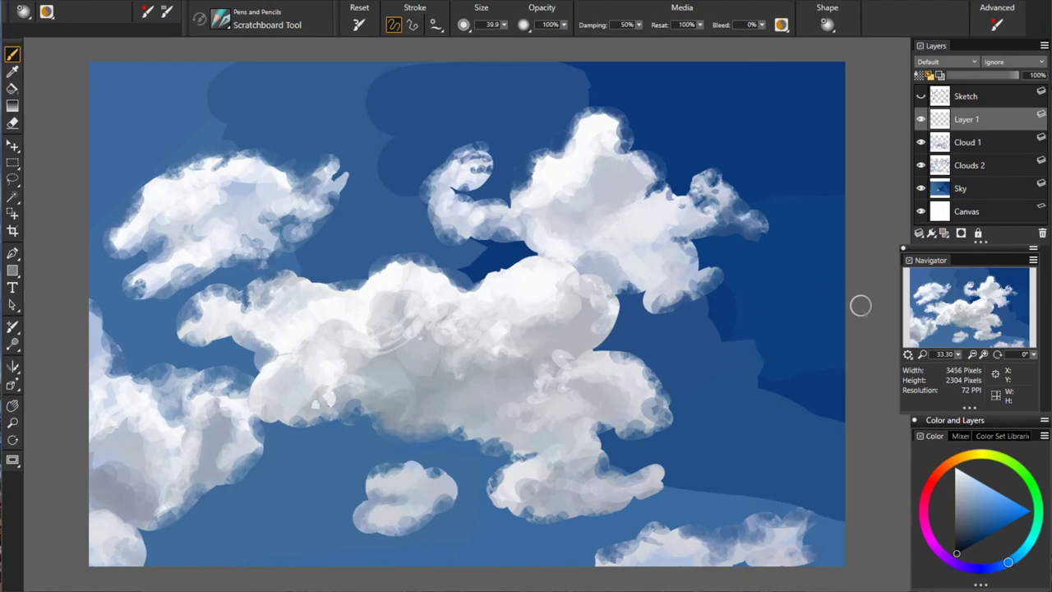
mouse_move(220, 90)
left_mouse_down()
mouse_move(512, 89)
mouse_move(235, 140)
mouse_move(535, 140)
mouse_move(257, 190)
mouse_move(585, 174)
mouse_move(769, 193)
left_mouse_up()
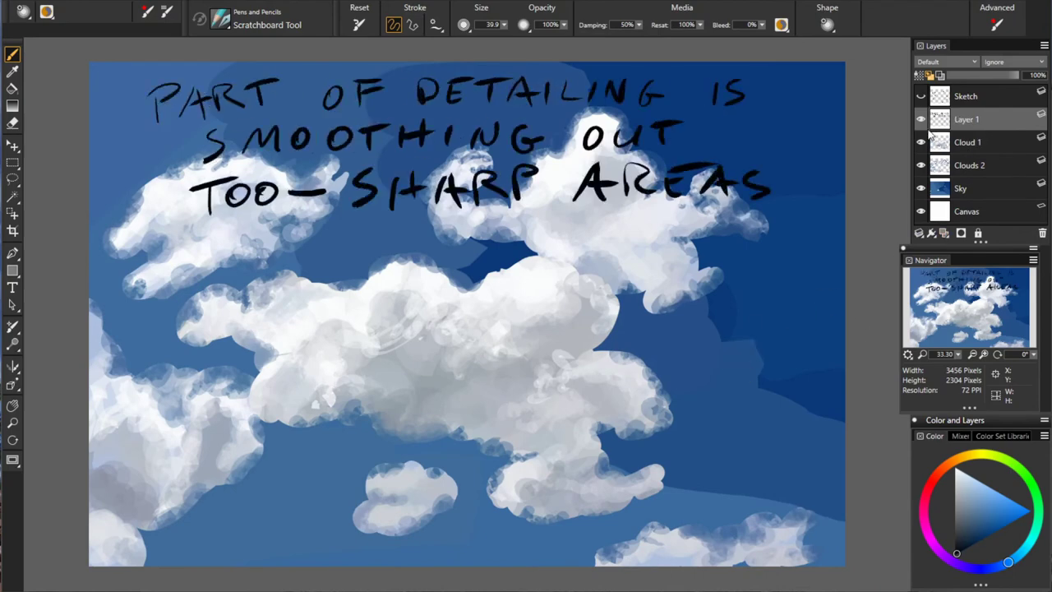
left_click(921, 119)
left_click(960, 188)
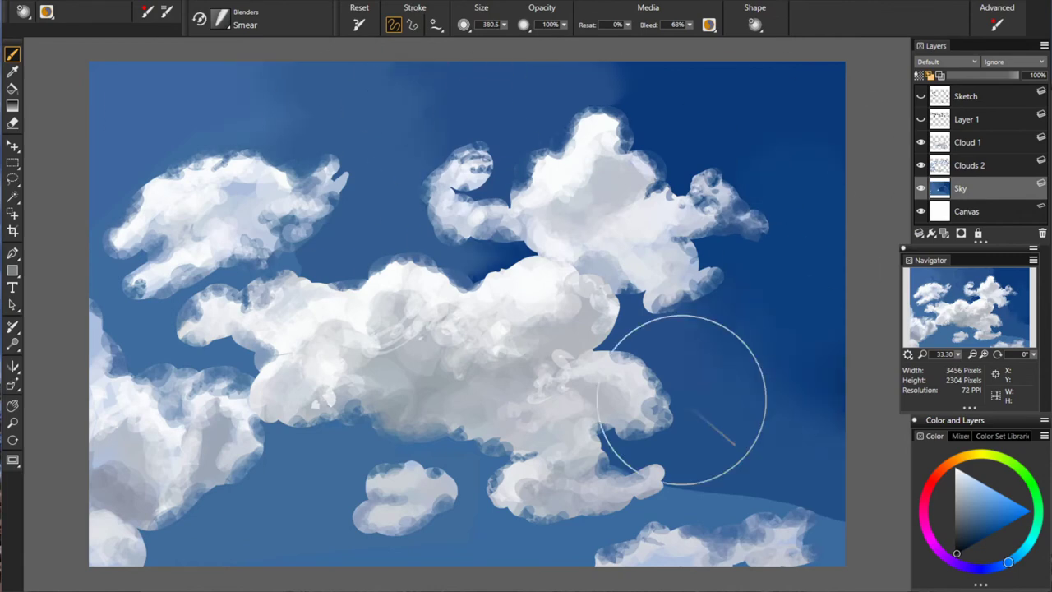
key("alt+bracketright")
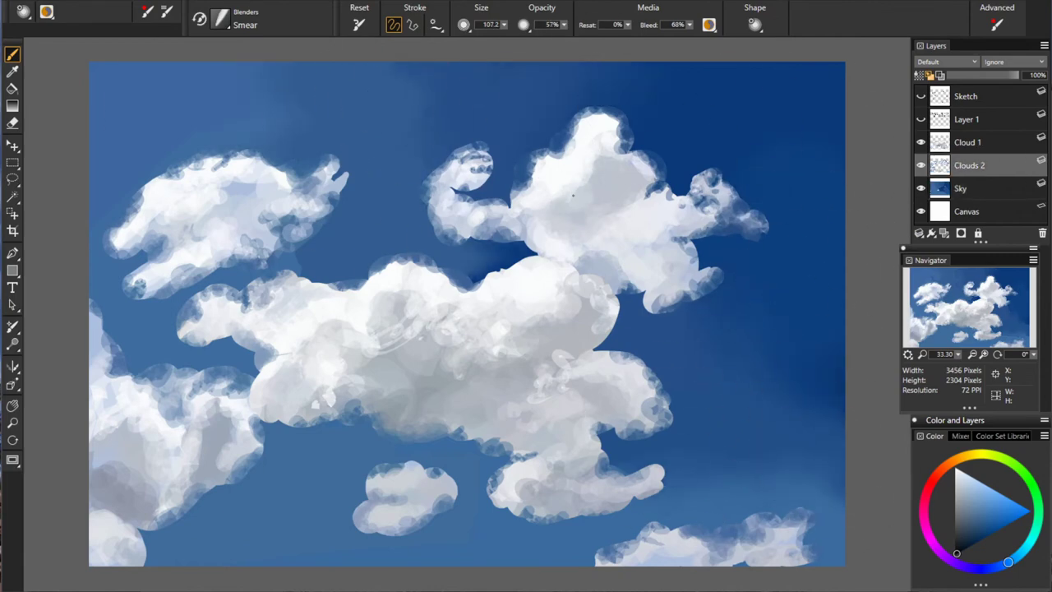
left_click_drag(572, 195, 516, 179)
left_click_drag(705, 171, 450, 210)
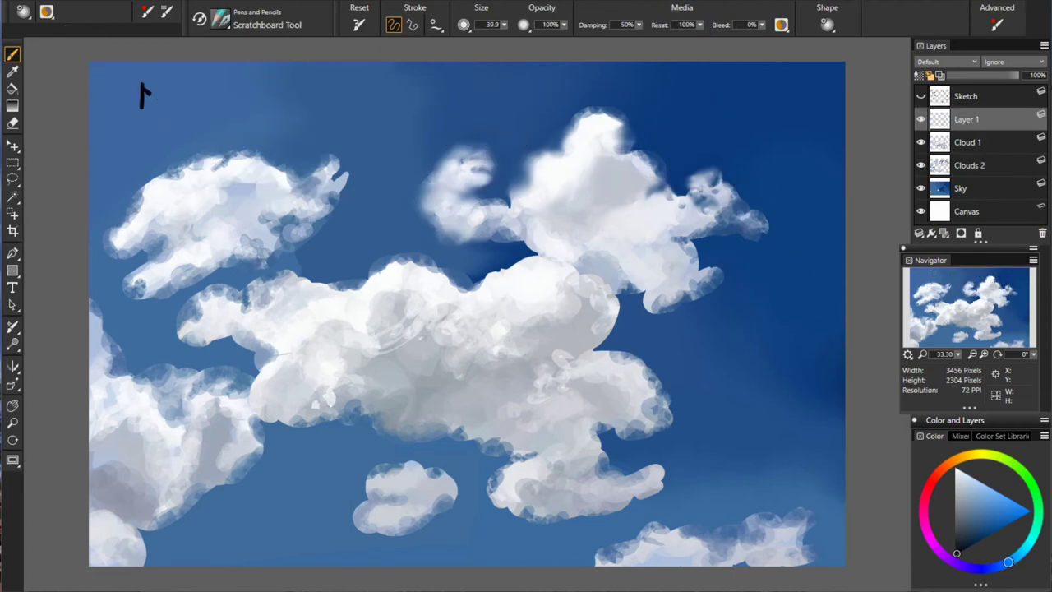
Step: Handwrite a note: turn off Preserve Transparency to start inter-mingling the cloud
left_click_drag(374, 78, 605, 98)
left_click_drag(661, 74, 694, 87)
left_click_drag(148, 115, 283, 140)
mouse_move(333, 115)
left_mouse_down()
mouse_move(575, 136)
mouse_move(821, 123)
mouse_move(789, 153)
left_mouse_up()
left_click_drag(189, 164, 240, 174)
left_click_drag(305, 161, 362, 185)
left_click_drag(372, 181, 406, 178)
mouse_move(470, 156)
left_mouse_down()
mouse_move(614, 176)
mouse_move(655, 164)
left_mouse_up()
mouse_move(186, 240)
left_mouse_down()
mouse_move(308, 222)
mouse_move(549, 224)
left_mouse_up()
left_click_drag(582, 197, 729, 220)
Step: Continue the note with 'layers, their forms and their soft edges', undoing a stray stroke
left_click_drag(288, 251, 312, 282)
left_click_drag(320, 283, 349, 271)
left_click_drag(358, 254, 376, 292)
left_click_drag(387, 255, 411, 280)
left_click_drag(423, 251, 454, 275)
left_click(473, 254)
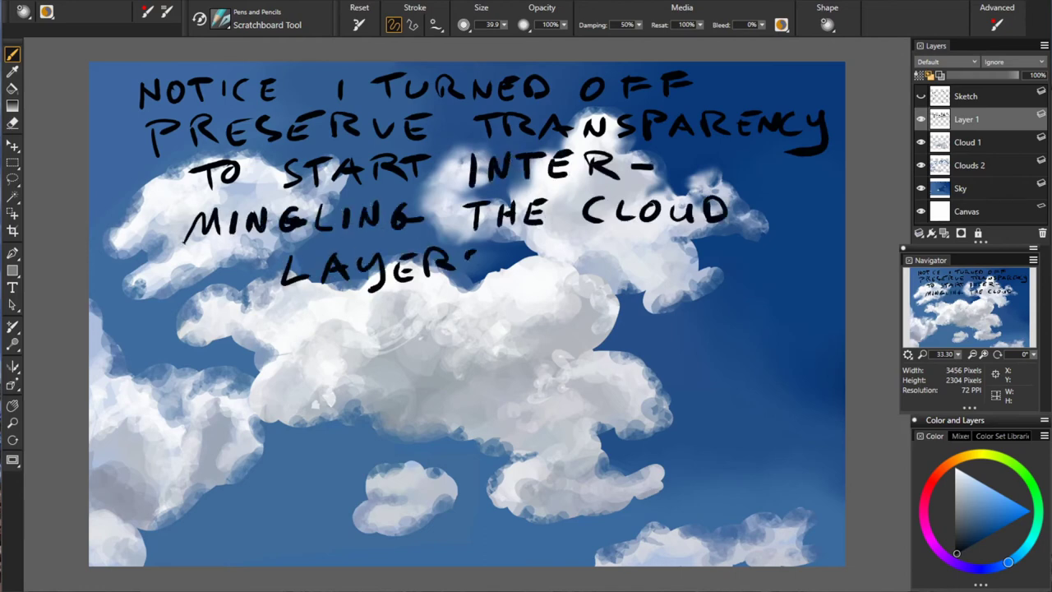
key("ctrl+z")
key("ctrl+z")
key("ctrl+z")
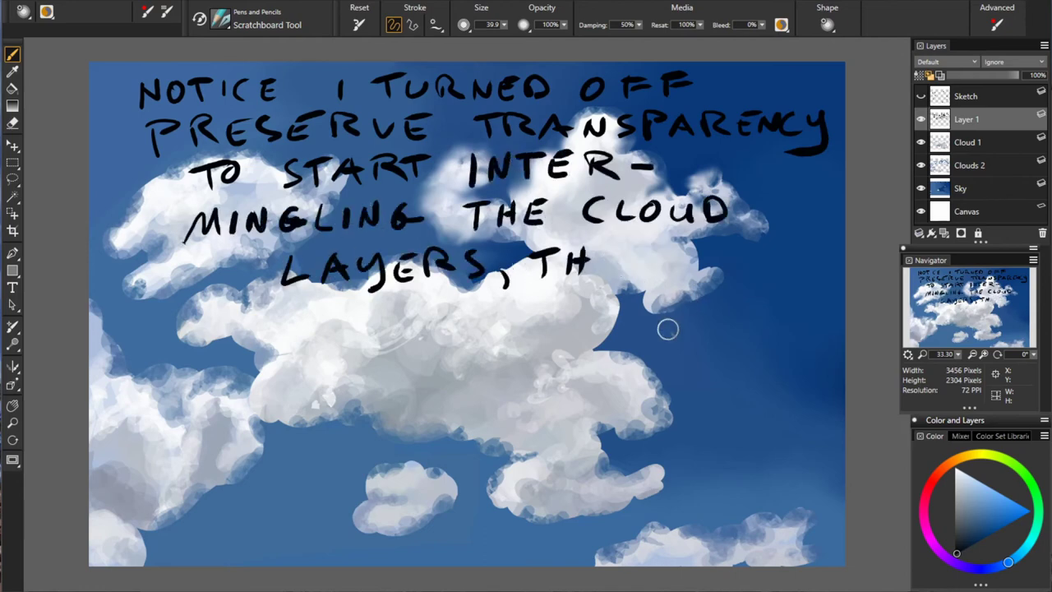
mouse_move(598, 243)
left_mouse_down()
mouse_move(649, 268)
mouse_move(801, 271)
mouse_move(818, 281)
left_mouse_up()
mouse_move(286, 332)
left_mouse_down()
mouse_move(502, 306)
mouse_move(555, 333)
left_mouse_up()
mouse_move(322, 351)
left_mouse_down()
mouse_move(421, 374)
mouse_move(436, 352)
left_mouse_up()
left_click_drag(466, 353, 565, 374)
left_click_drag(570, 354, 616, 374)
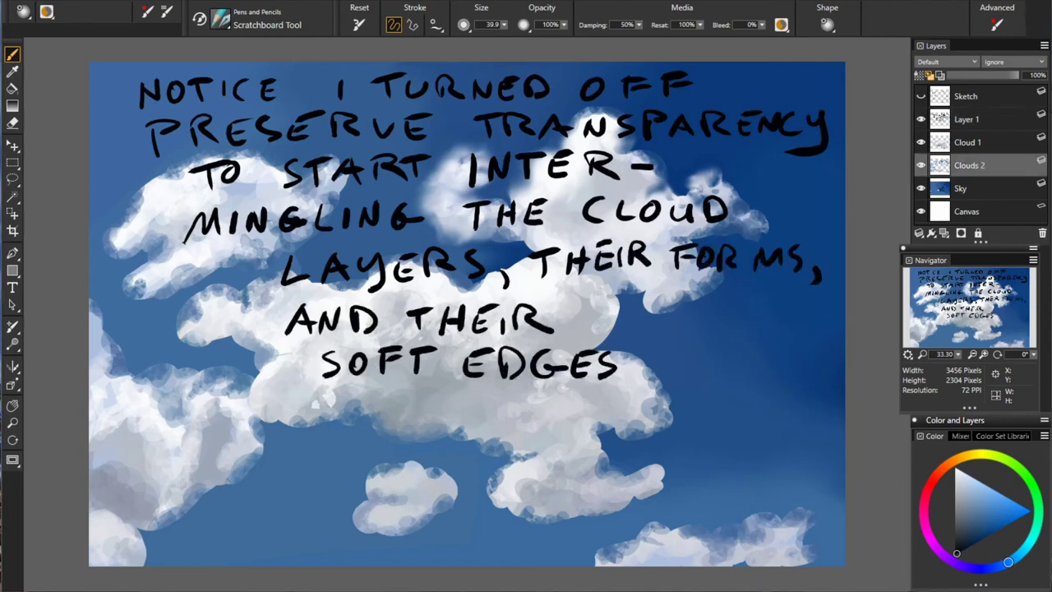
Step: Smear the bottom-right, small lower-middle and left cloud edges on Clouds 2
left_click(969, 166)
mouse_move(667, 530)
left_mouse_down()
mouse_move(739, 535)
mouse_move(822, 493)
left_mouse_up()
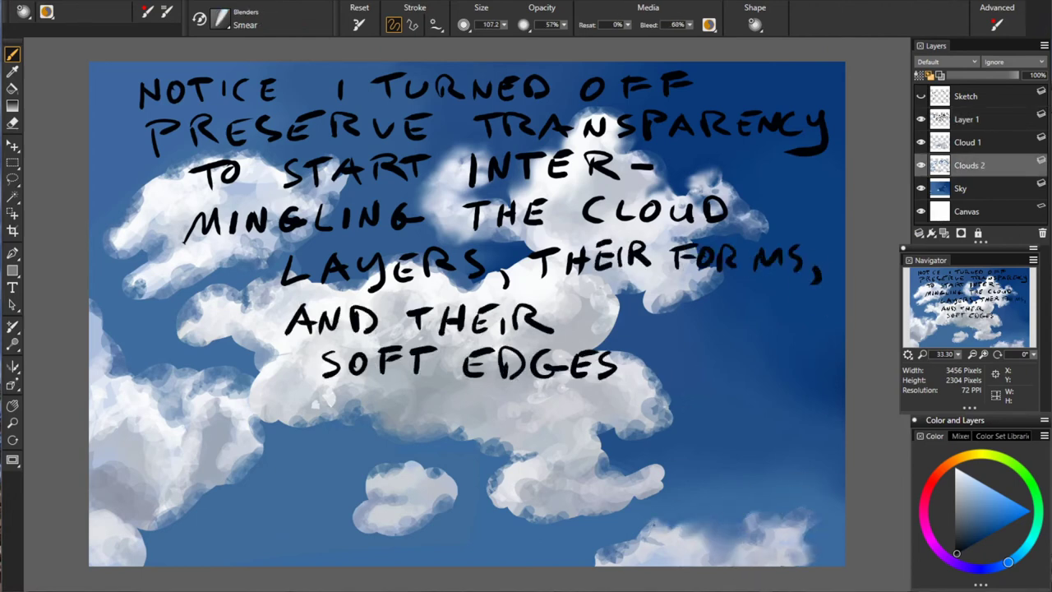
left_click_drag(485, 493, 378, 473)
left_click_drag(416, 525, 461, 485)
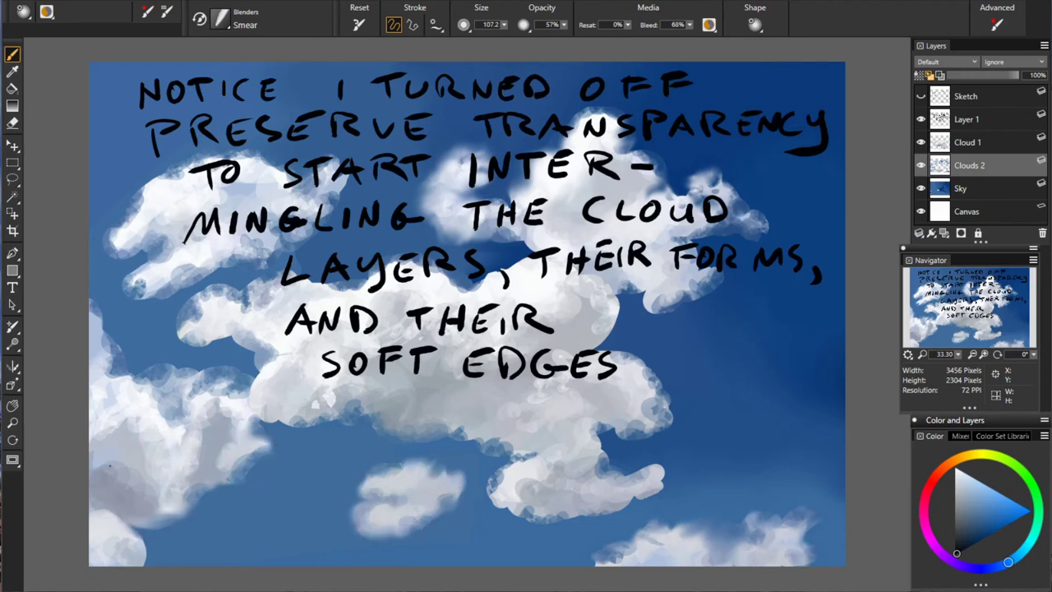
left_click_drag(193, 406, 168, 366)
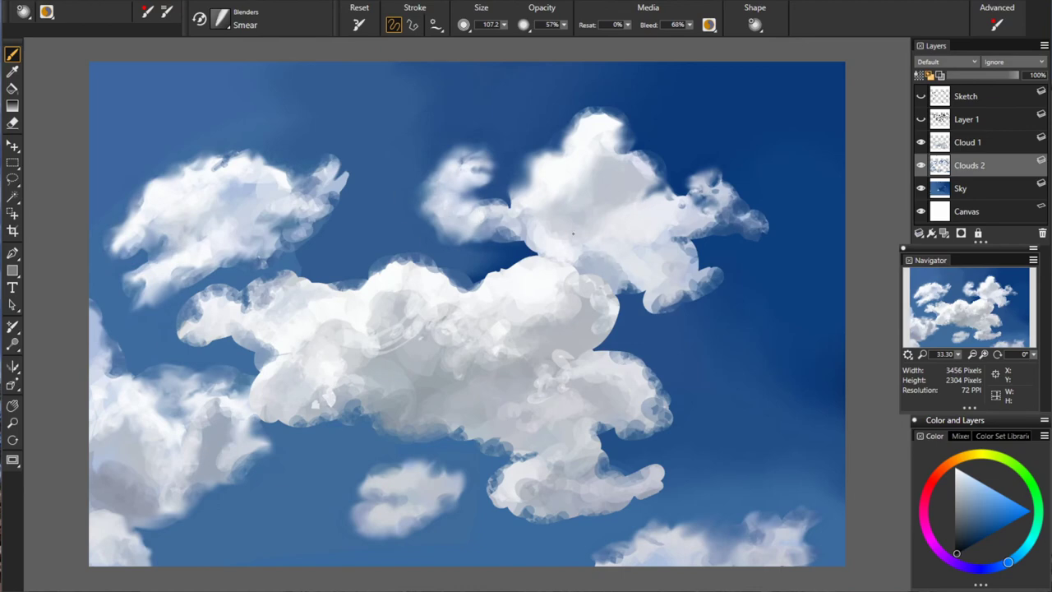
Step: Smooth the main cloud's lower-right edge on Cloud 1 and handwrite a note praising the smear's softness
key("alt+bracketright")
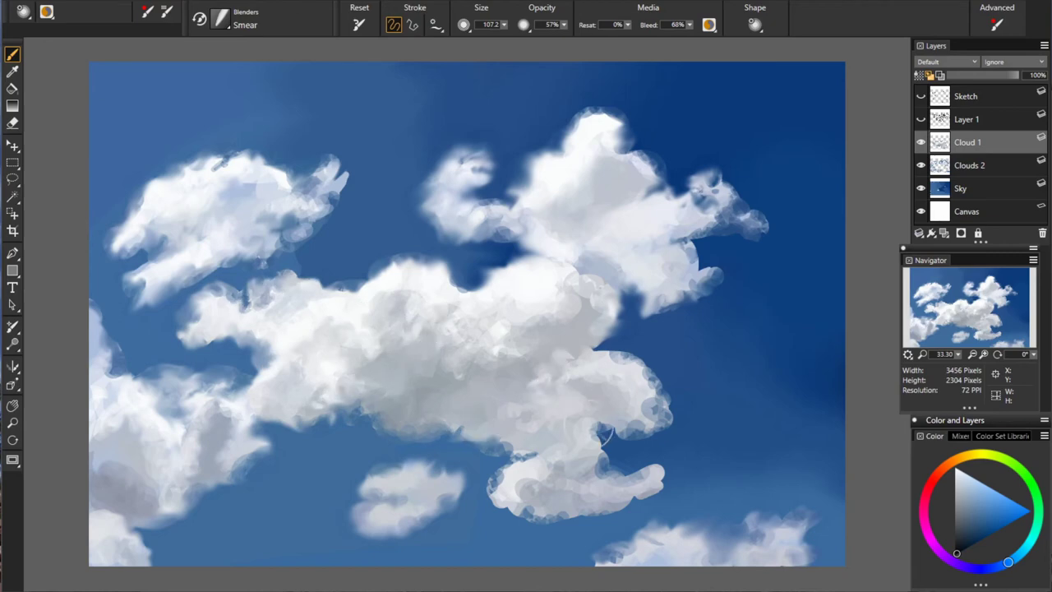
left_click_drag(604, 435, 662, 400)
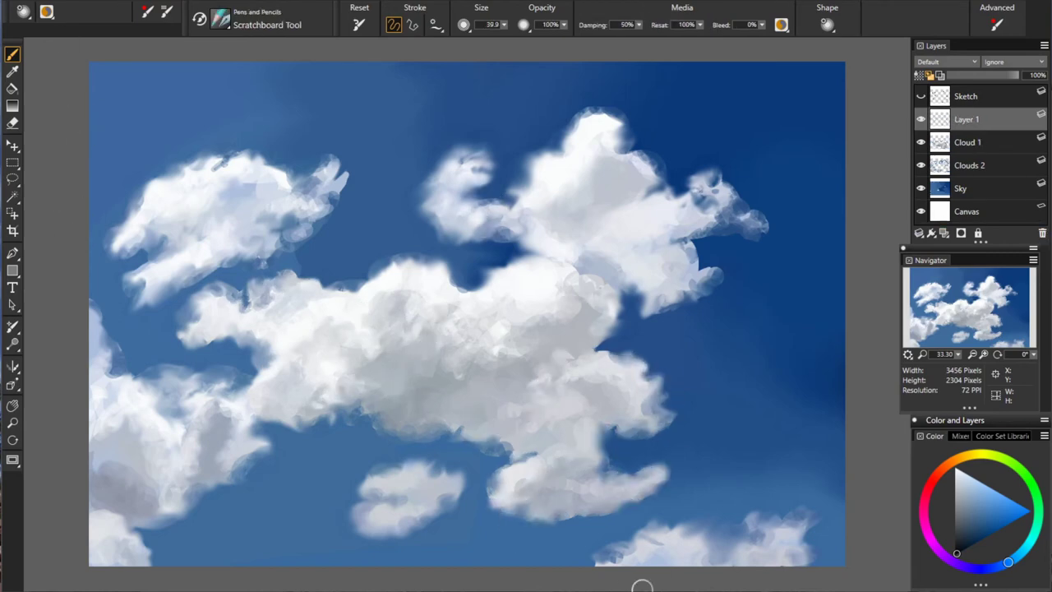
left_click_drag(132, 82, 250, 107)
left_click_drag(306, 89, 579, 111)
left_click_drag(620, 83, 711, 111)
mouse_move(152, 144)
left_mouse_down()
mouse_move(587, 160)
mouse_move(218, 206)
mouse_move(743, 210)
left_mouse_up()
left_click_drag(263, 261, 477, 255)
left_click_drag(584, 247, 784, 263)
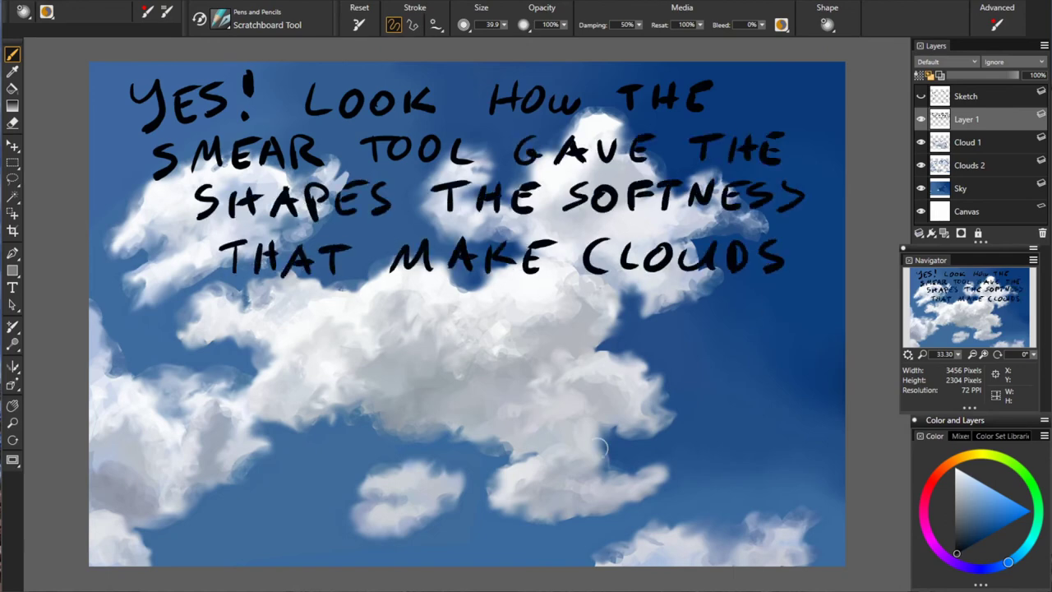
Step: Underline that line and letter: a new layer goes on top for step four, clean up & accents
left_click_drag(279, 304, 697, 289)
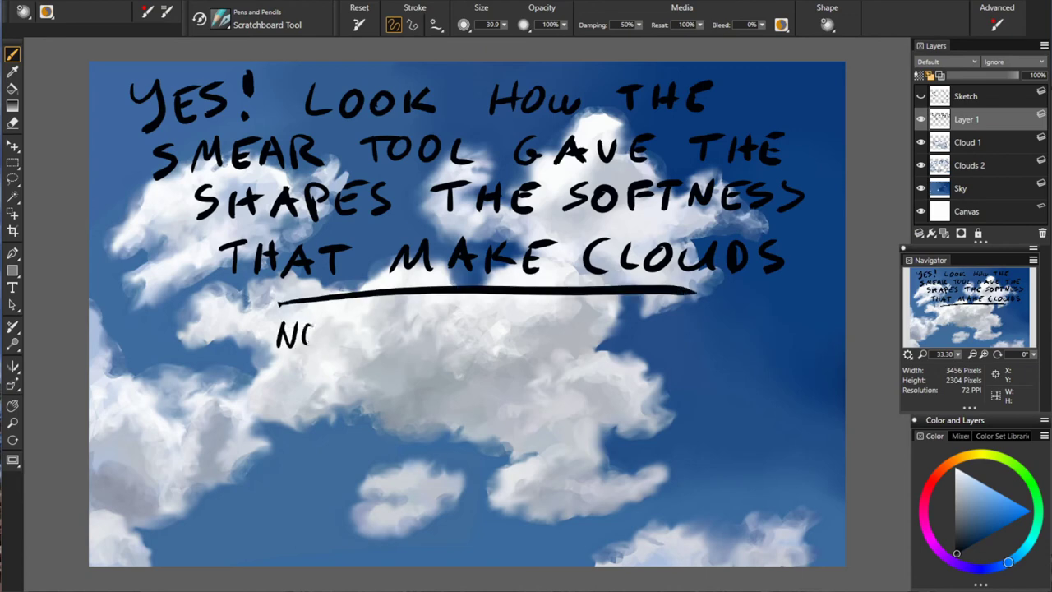
left_click_drag(280, 322, 580, 337)
mouse_move(242, 359)
left_mouse_down()
mouse_move(534, 383)
mouse_move(316, 440)
mouse_move(432, 419)
mouse_move(797, 415)
left_mouse_up()
mouse_move(145, 461)
left_mouse_down()
mouse_move(411, 464)
mouse_move(634, 448)
left_mouse_up()
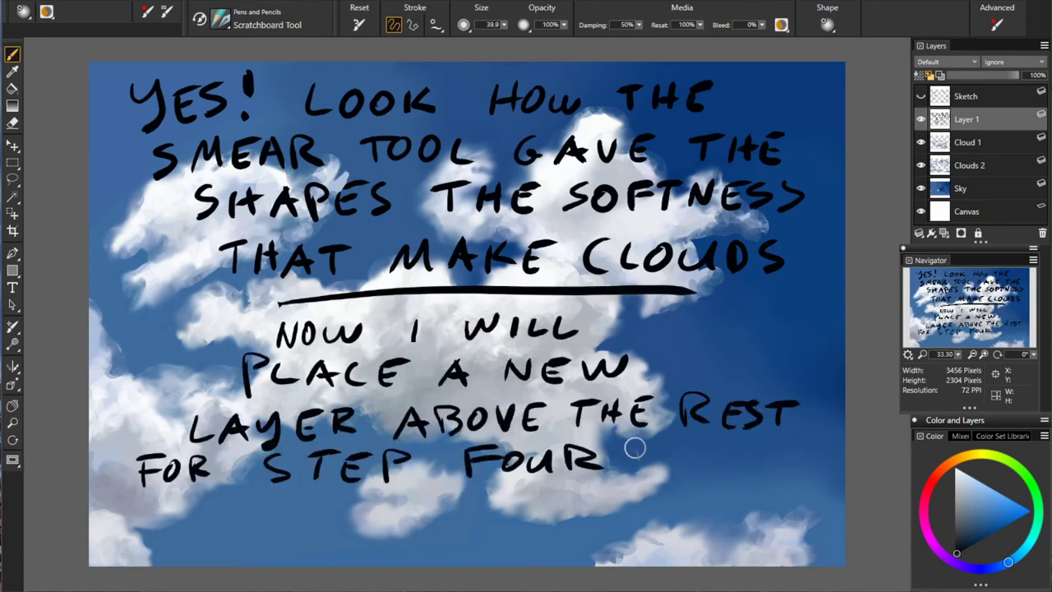
left_click_drag(174, 526, 691, 536)
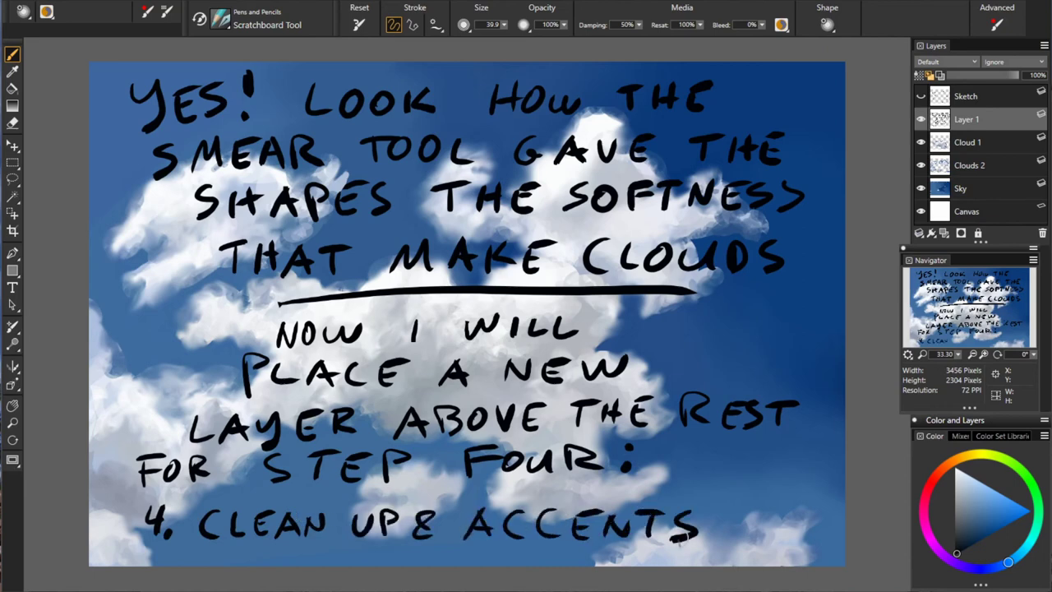
Step: Add a new layer above Cloud 1 and name it Clean Up
left_click(972, 145)
key("ctrl+shift+n")
double_click(980, 146)
type("Clean Up")
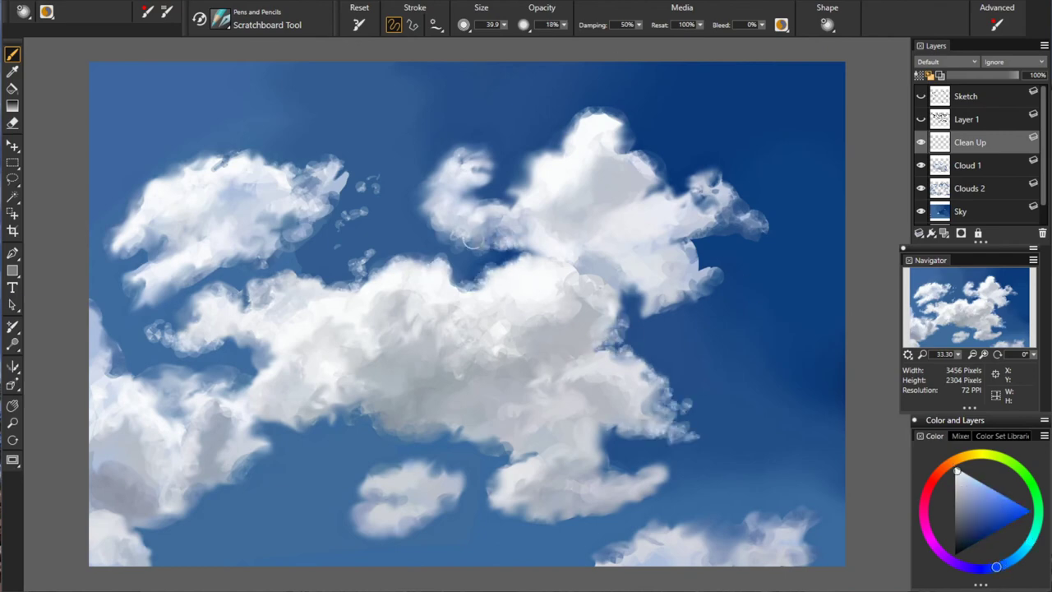
Step: Sample mid grey-blue, near-white and darker grey-blue tones from the clouds
left_click(671, 218, "alt")
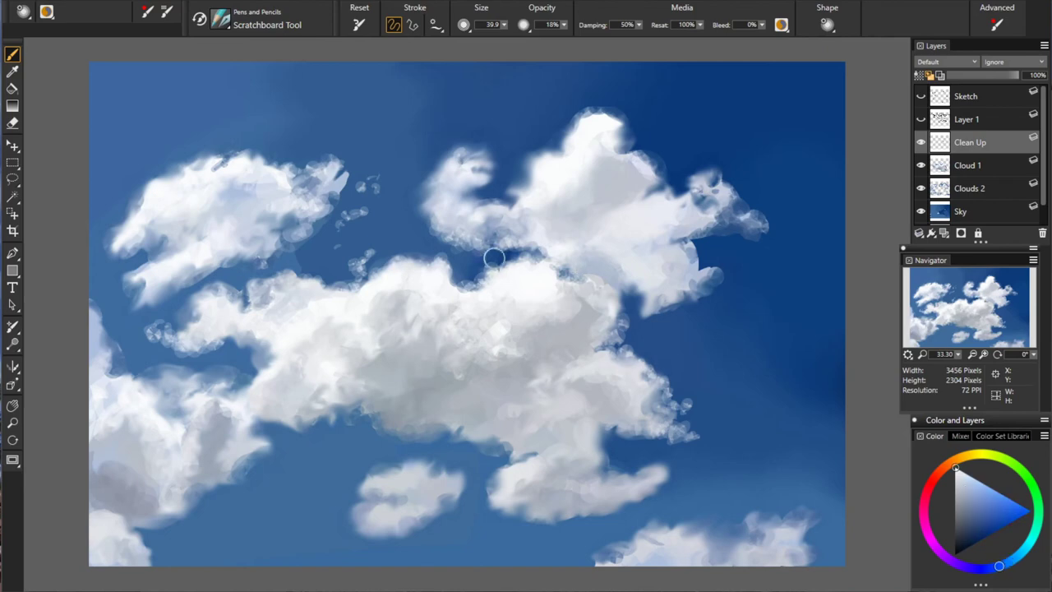
left_click(565, 188, "alt")
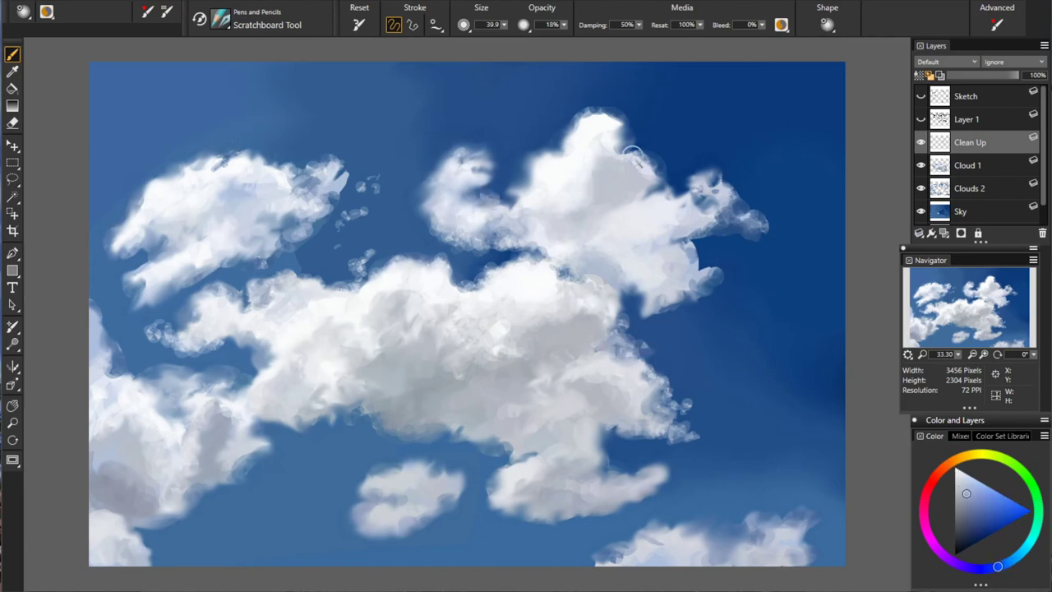
left_click(520, 174, "alt")
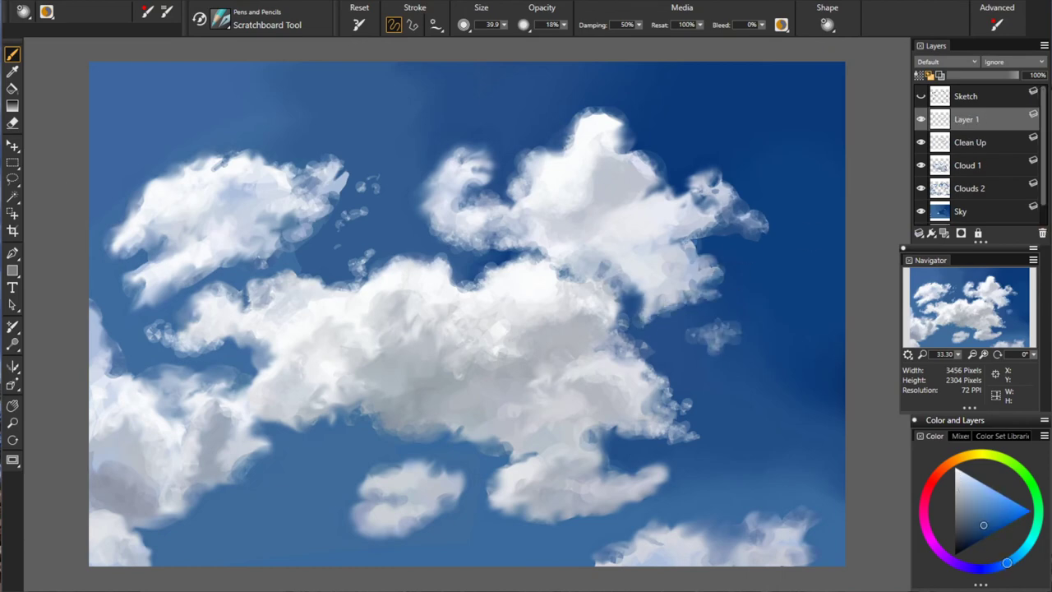
Step: Letter a note on using a brush with a little semi-transparent paint at turned-down opacity
key("0")
left_click_drag(139, 78, 243, 92)
left_click_drag(285, 97, 433, 92)
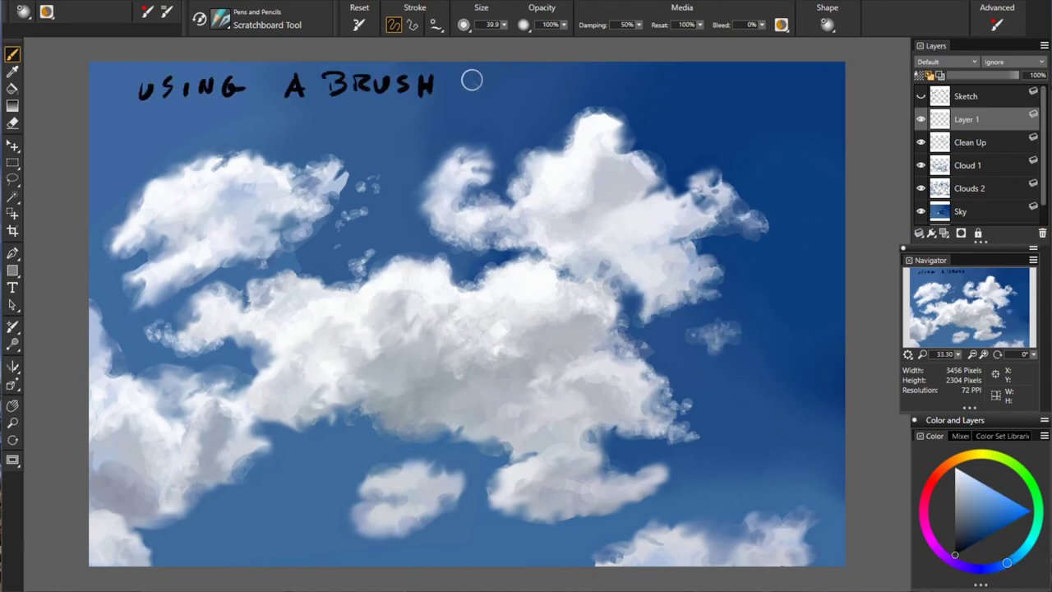
left_click_drag(197, 124, 355, 123)
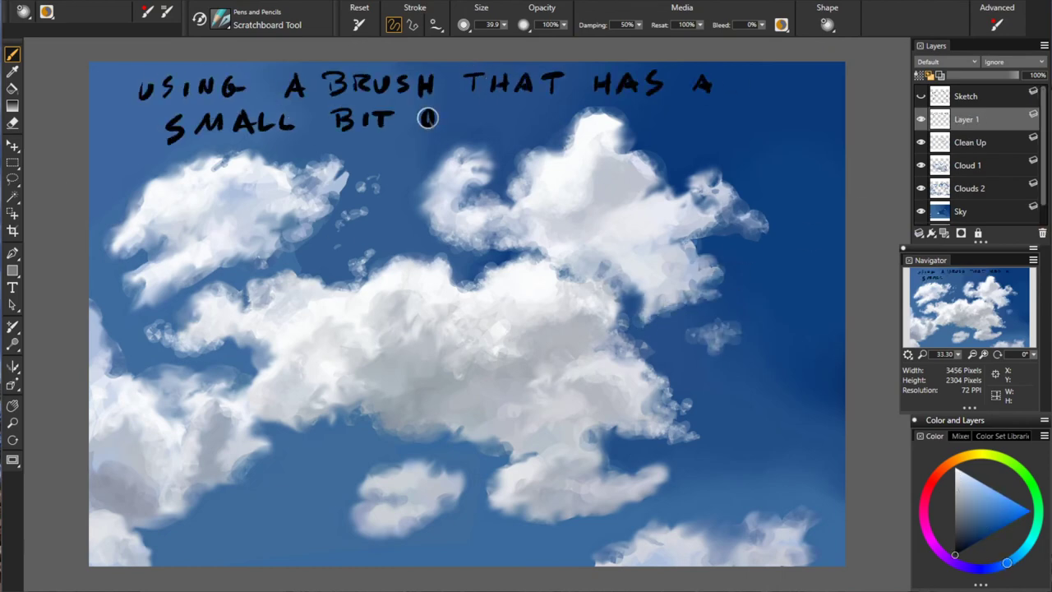
mouse_move(419, 115)
left_mouse_down()
mouse_move(598, 119)
mouse_move(247, 168)
mouse_move(491, 153)
left_mouse_up()
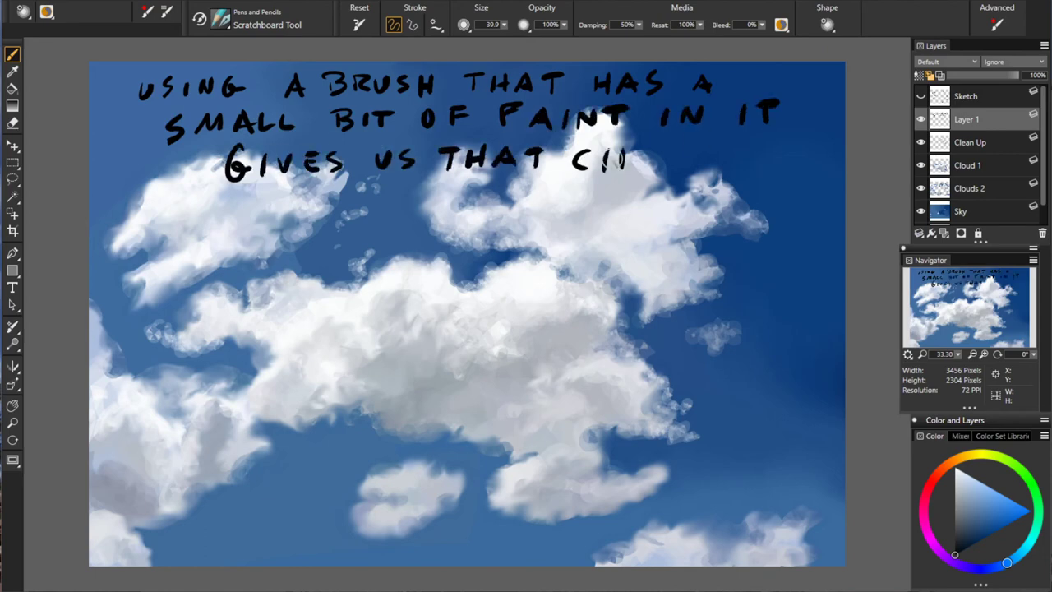
mouse_move(608, 160)
left_mouse_down()
mouse_move(740, 161)
mouse_move(306, 205)
mouse_move(501, 206)
mouse_move(354, 256)
mouse_move(604, 246)
left_mouse_up()
left_click_drag(332, 300, 464, 300)
left_click_drag(239, 332, 654, 316)
left_click_drag(267, 350, 764, 350)
mouse_move(246, 403)
left_mouse_down()
mouse_move(534, 400)
mouse_move(378, 444)
left_mouse_up()
mouse_move(493, 444)
left_mouse_down()
mouse_move(567, 497)
mouse_move(581, 485)
left_mouse_up()
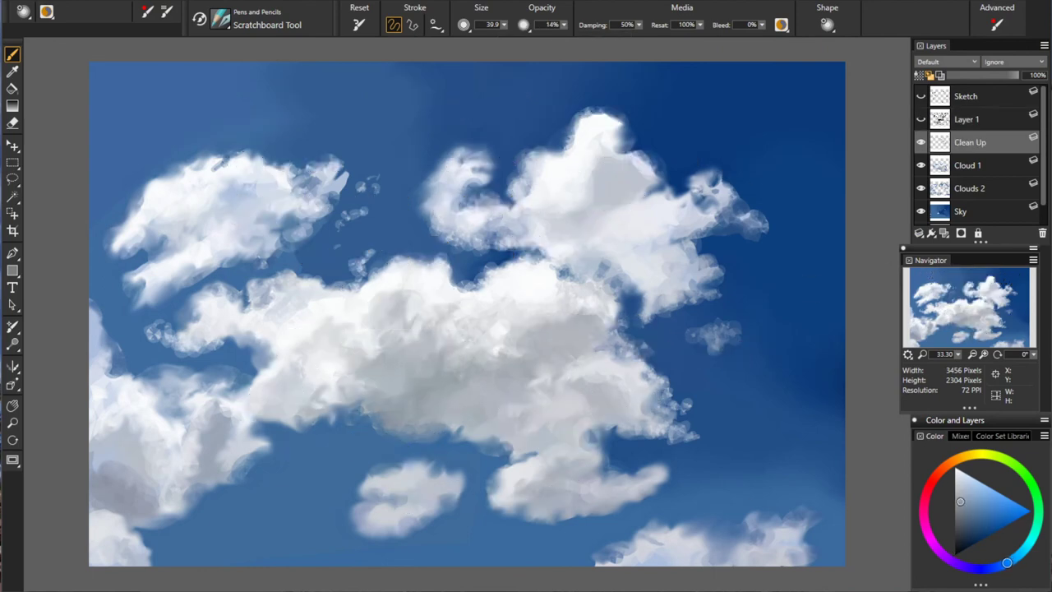
Step: Paint faint grey-blue and near-white strokes around the left and left-centre clouds with sampled colours
left_click(279, 382, "alt")
left_click_drag(279, 387, 250, 369)
mouse_move(296, 320)
left_mouse_down()
mouse_move(222, 362)
mouse_move(189, 345)
left_mouse_up()
left_click(218, 361, "alt")
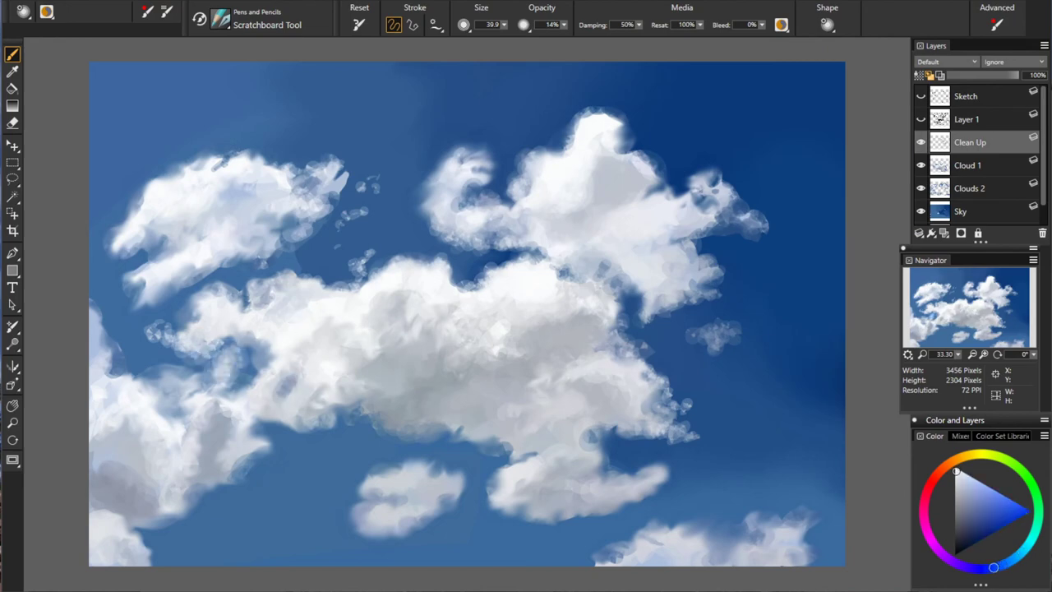
left_click(198, 320, "alt")
left_click(222, 267, "alt")
left_click_drag(217, 271, 139, 321)
left_click(112, 260, "alt")
left_click_drag(106, 263, 148, 213)
left_click(201, 205, "alt")
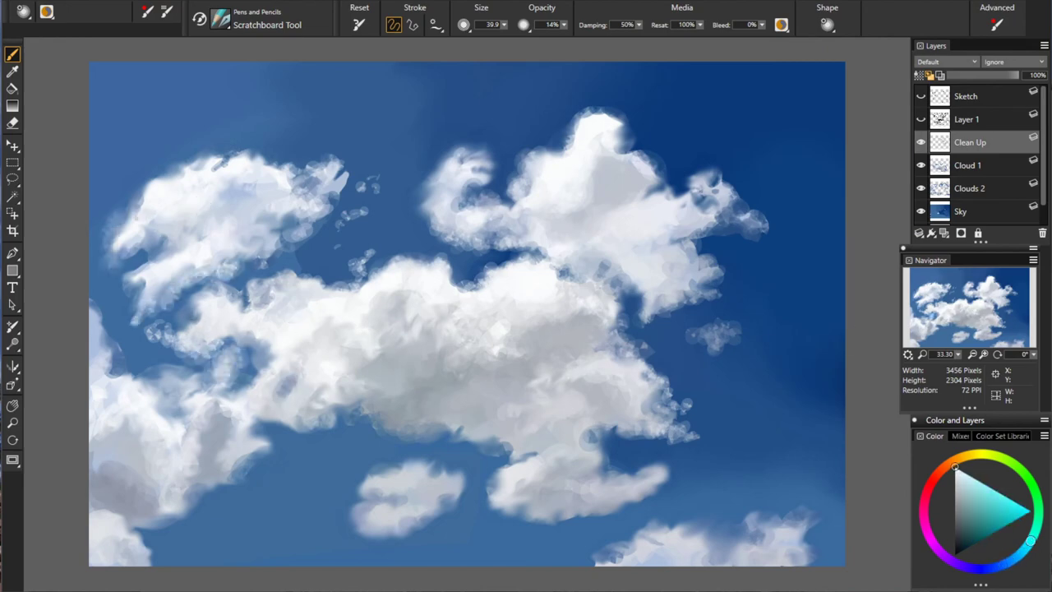
Step: Add faint light strokes to the lower-left small clouds and mid-left wisps with sampled tones
left_click(284, 396, "alt")
left_click(115, 379, "alt")
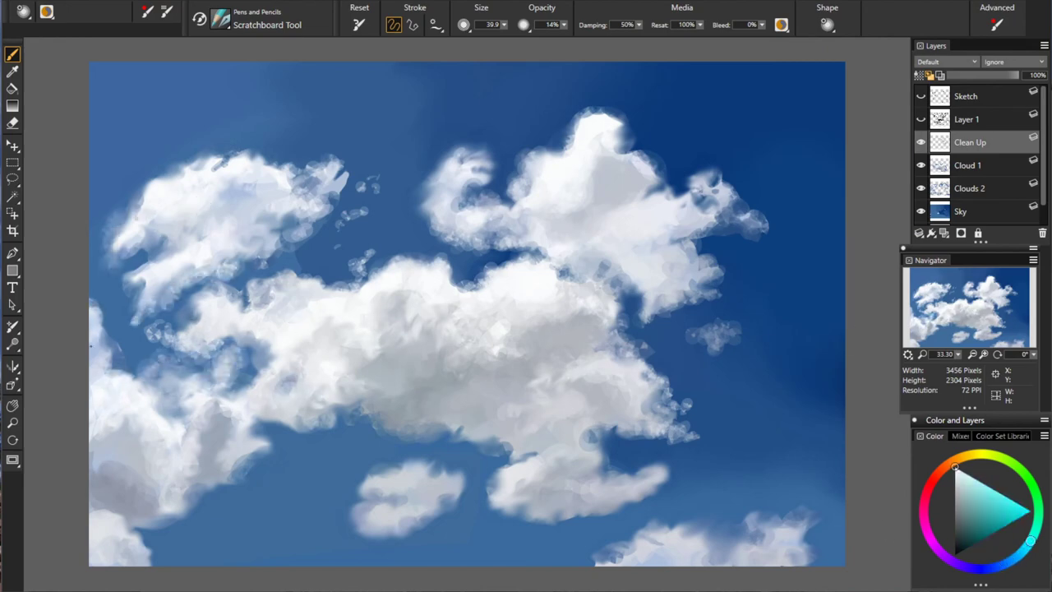
left_click(148, 501, "alt")
left_click_drag(123, 506, 94, 510)
left_click(385, 475, "alt")
left_click_drag(370, 502, 345, 534)
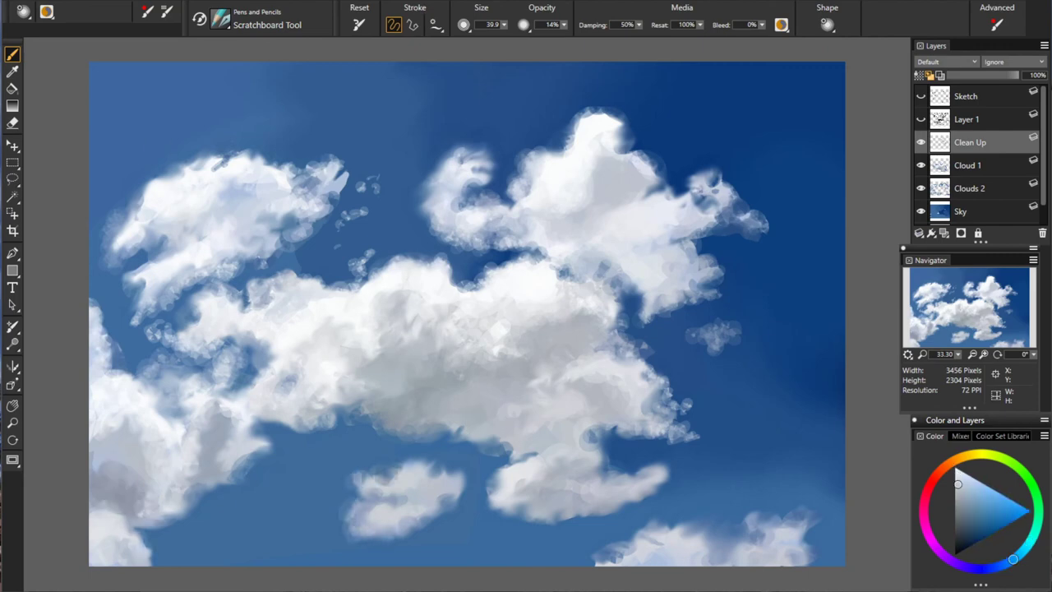
left_click_drag(386, 406, 370, 468)
left_click(624, 523, "alt")
left_click_drag(337, 275, 378, 243)
left_click(704, 531, "alt")
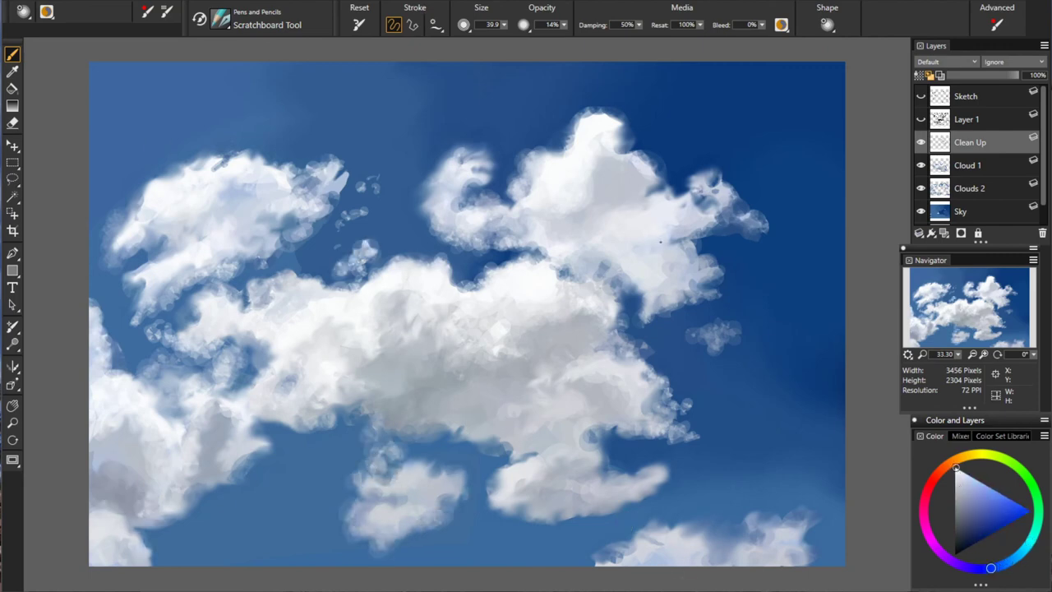
Step: Show and select Layer 1, then write 'CLOUDS ARE FUN TO PAINT OR DRAW WITH A PENCIL'
left_click(660, 241, "alt")
left_click(967, 119)
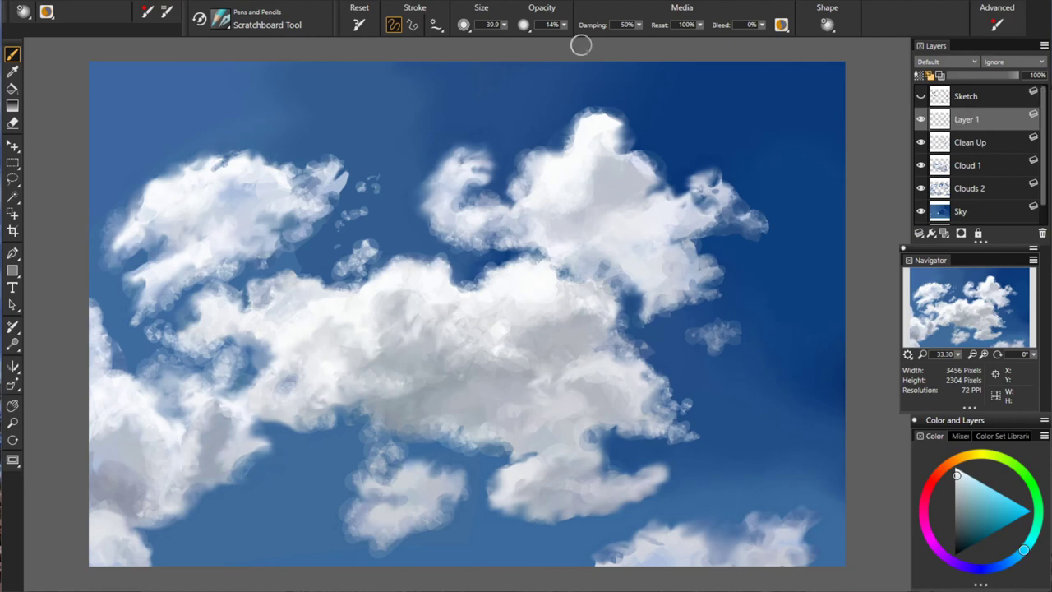
mouse_move(230, 78)
left_mouse_down()
mouse_move(471, 80)
mouse_move(703, 98)
mouse_move(263, 123)
mouse_move(616, 135)
left_mouse_up()
left_click_drag(637, 140, 717, 131)
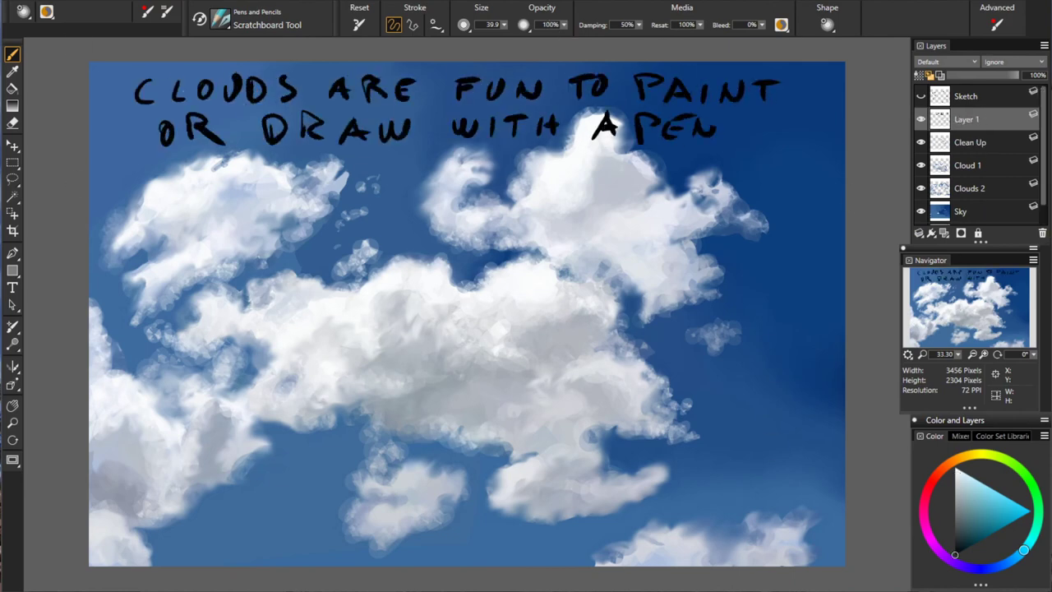
Step: Clear the old note and letter 'FINALLY USING THE SMEAR' across the top
left_click(971, 142)
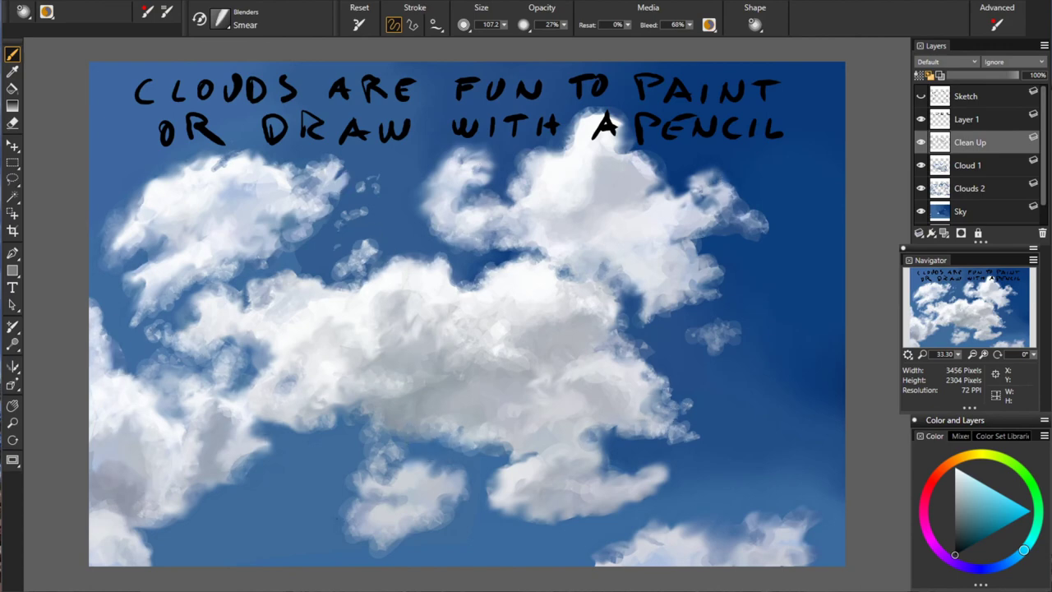
left_click_drag(141, 80, 181, 104)
left_click_drag(196, 104, 218, 82)
left_click_drag(223, 103, 247, 101)
left_click_drag(256, 81, 306, 105)
left_click_drag(355, 82, 465, 92)
left_click_drag(504, 78, 754, 95)
Step: Finish the note on really low opacity smearing to barely remove blockiness, then hide Layer 1
left_click_drag(147, 119, 195, 131)
mouse_move(396, 123)
left_mouse_down()
mouse_move(781, 119)
mouse_move(822, 132)
left_mouse_up()
left_click_drag(158, 165, 289, 165)
left_click_drag(536, 160, 670, 160)
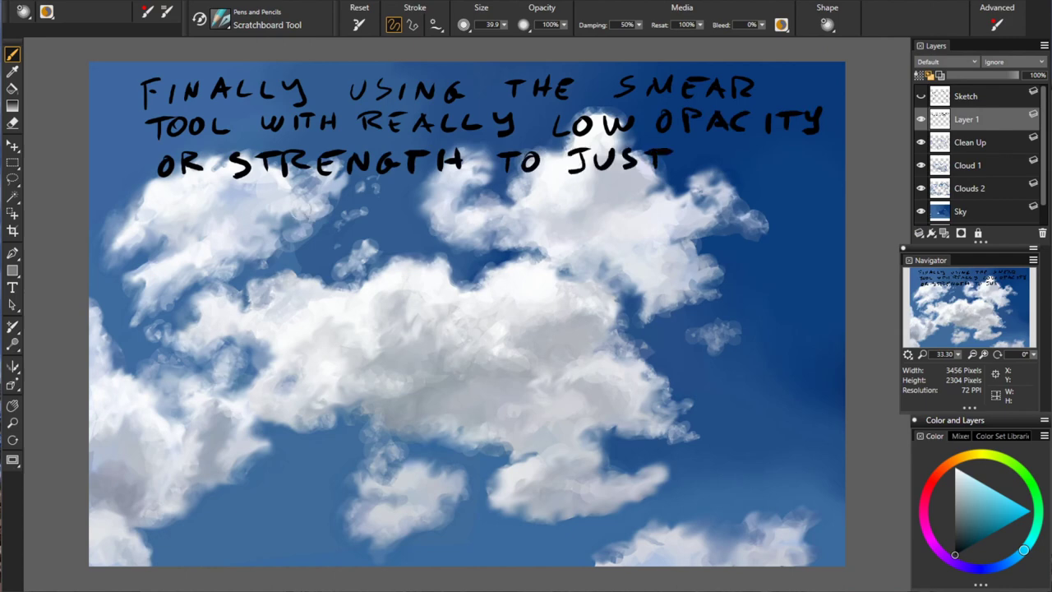
mouse_move(172, 193)
left_mouse_down()
mouse_move(637, 201)
mouse_move(244, 264)
mouse_move(324, 247)
mouse_move(583, 247)
mouse_move(360, 297)
mouse_move(720, 287)
left_mouse_up()
left_click_drag(329, 333, 503, 341)
key("b")
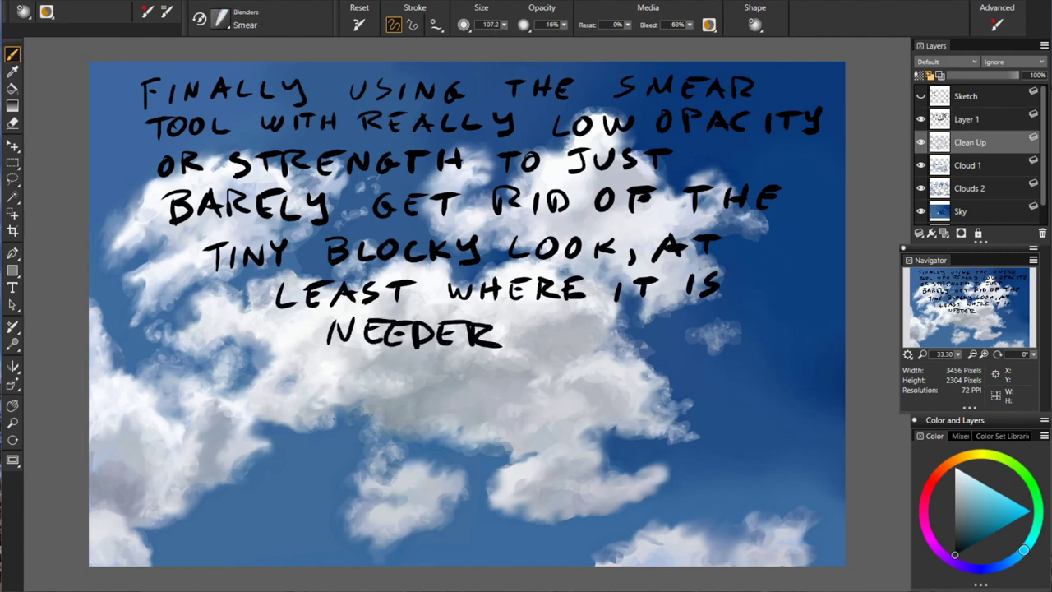
left_click(920, 119)
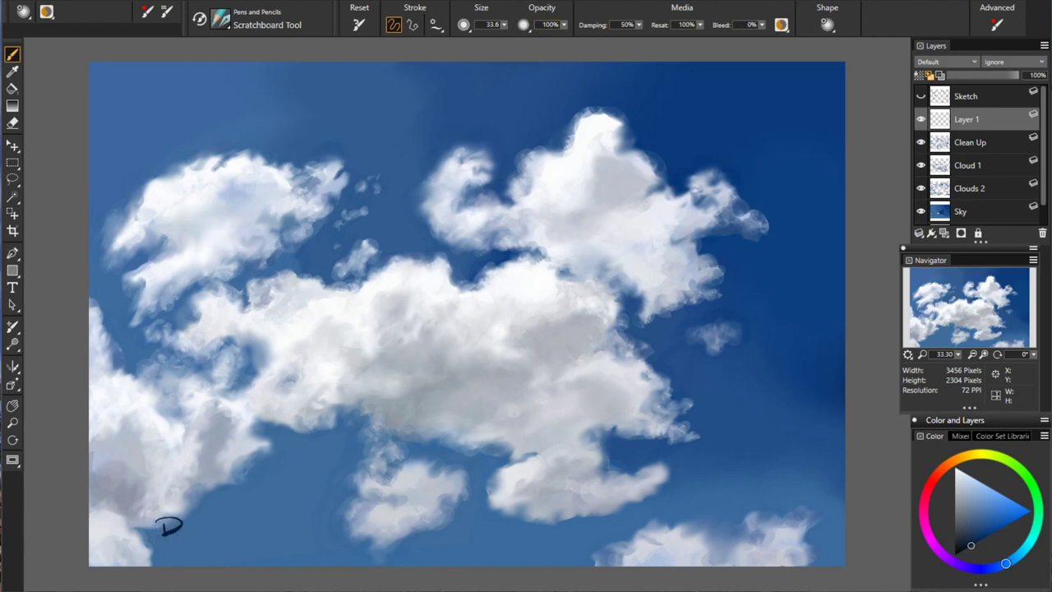
Step: Extend the lower-left signature after the D with final strokes and a long line above it
left_click_drag(176, 528, 199, 530)
mouse_move(231, 503)
left_mouse_down()
mouse_move(237, 520)
mouse_move(246, 505)
left_mouse_up()
left_click_drag(210, 503, 256, 490)
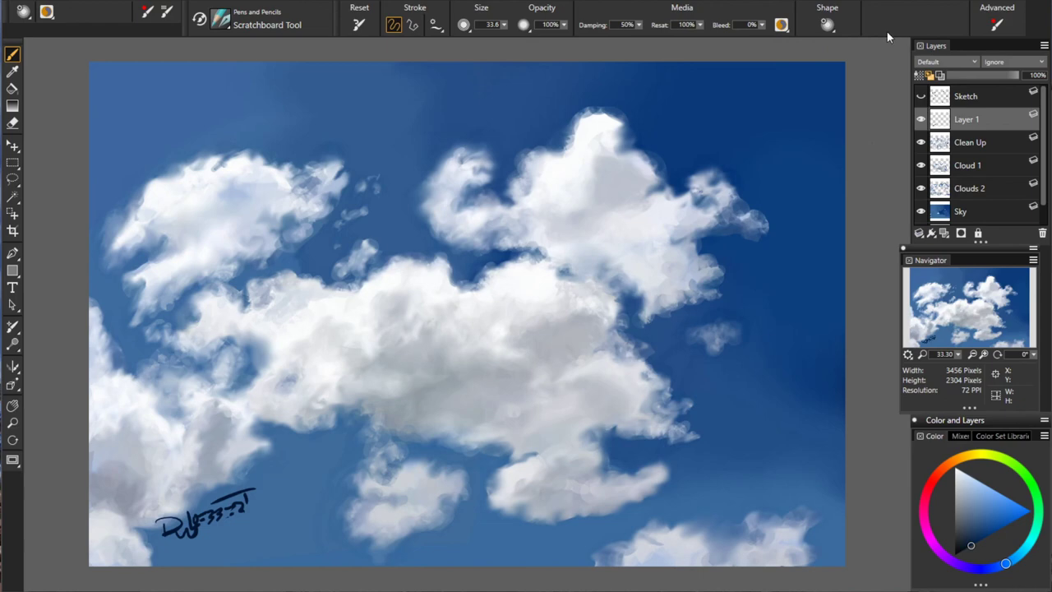
scroll(888, 33, "up", 1)
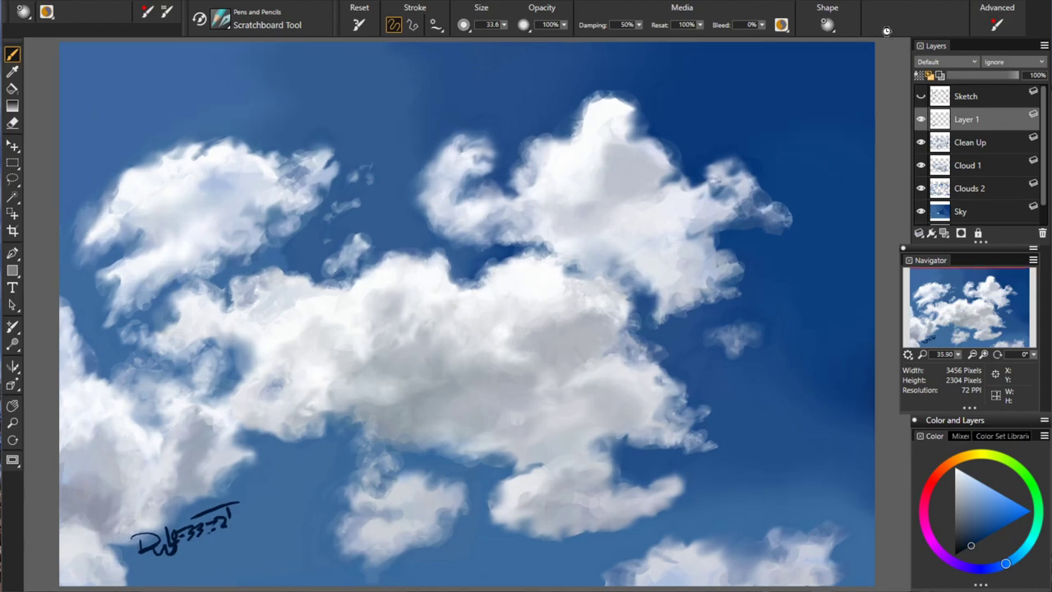